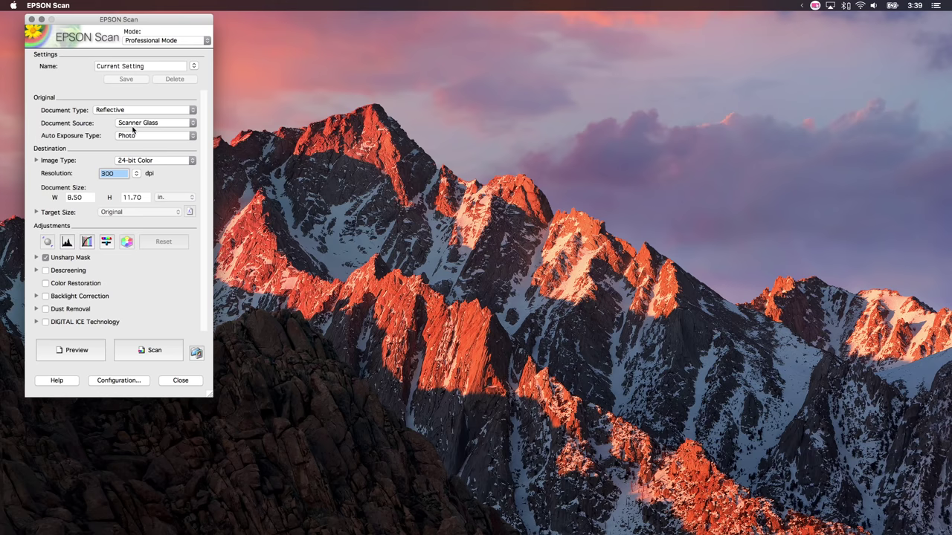
# Set the scan to Film (Area Guide), B&W Negative Film, 16-bit Grayscale, then preview the negative
pyautogui.click(134, 112)
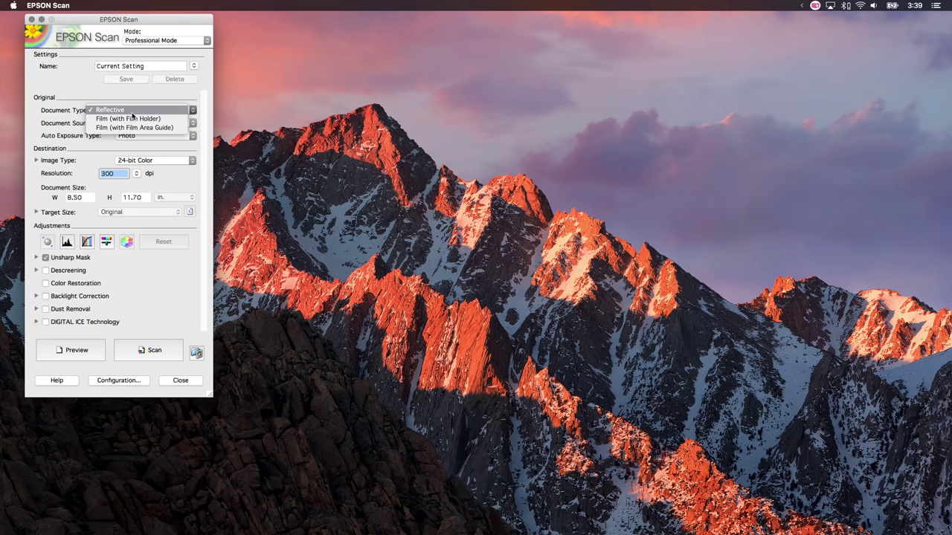
pyautogui.click(132, 128)
pyautogui.click(138, 123)
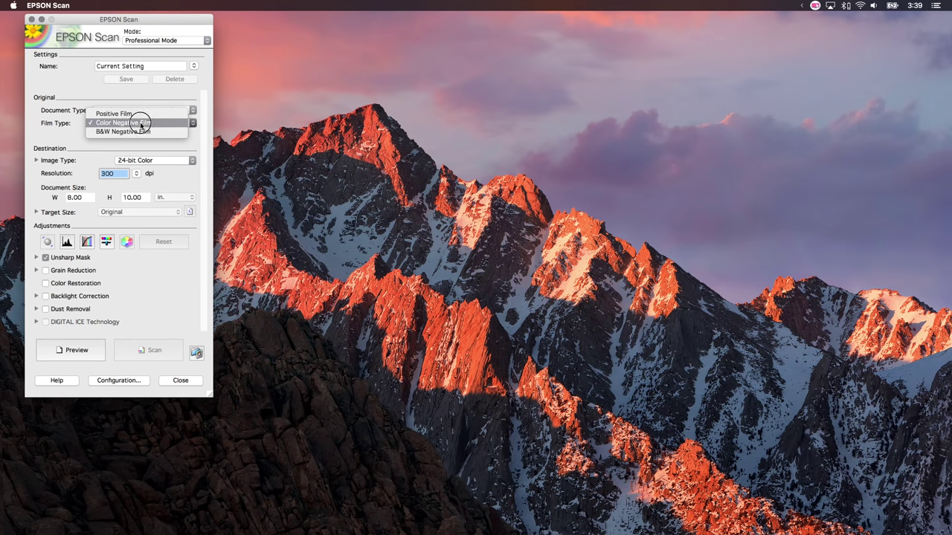
pyautogui.click(141, 131)
pyautogui.click(144, 159)
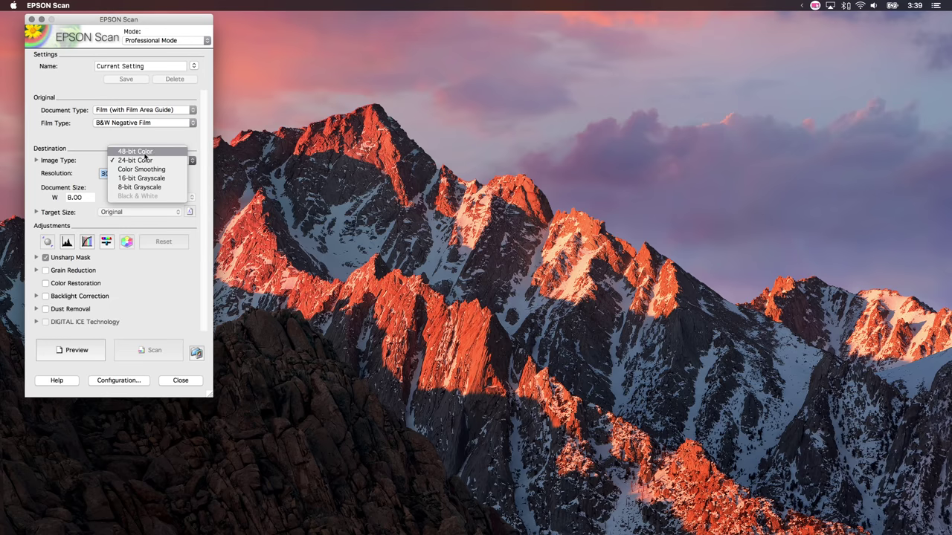
pyautogui.click(139, 176)
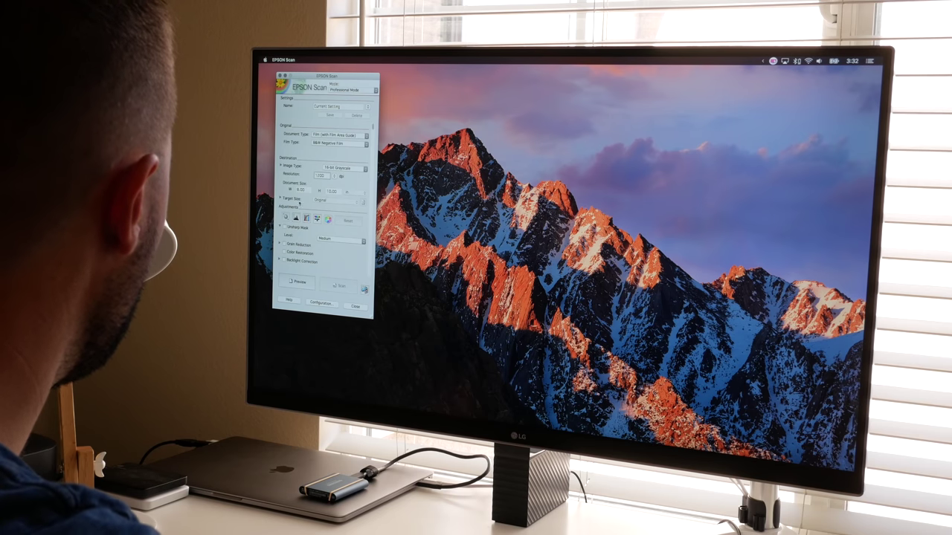
pyautogui.click(296, 283)
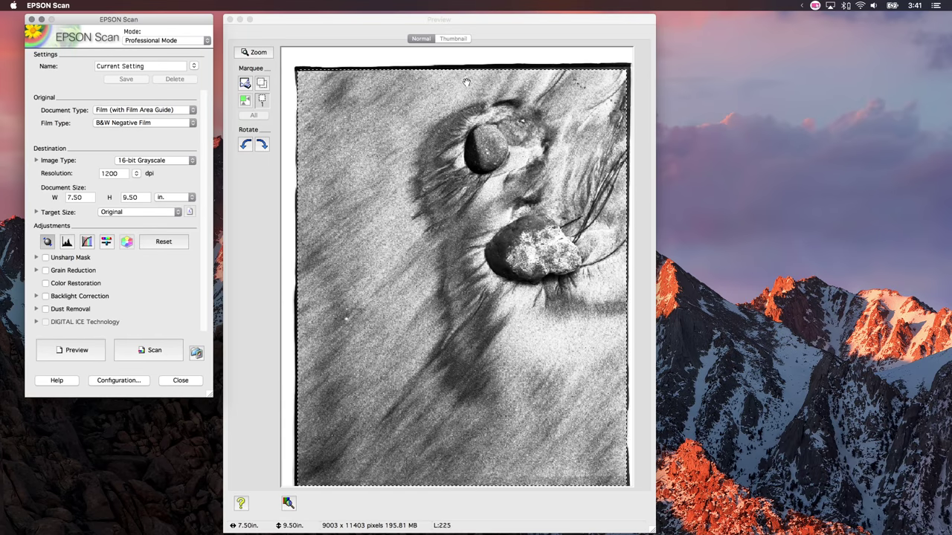
# Adjust the preview histogram to input 52/0.74/156 and output 50–200, then close it
pyautogui.click(66, 242)
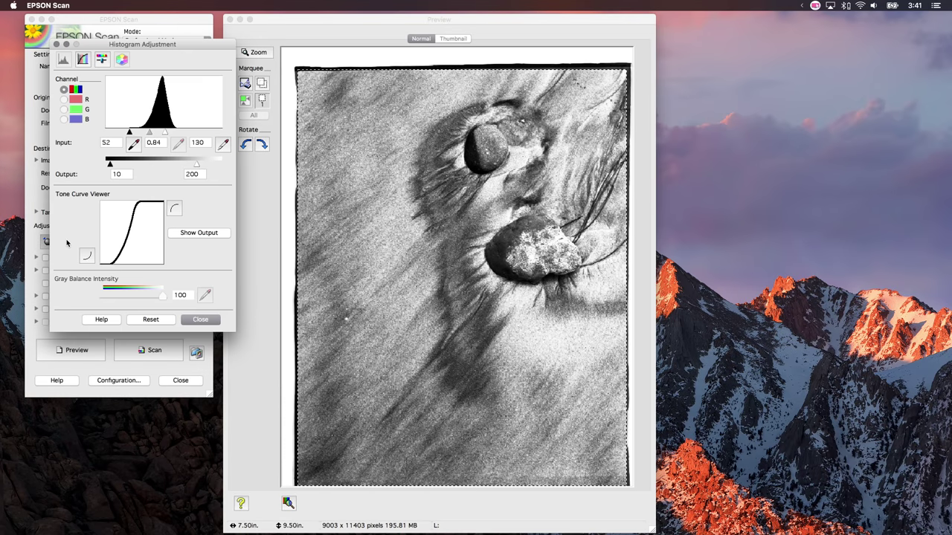
pyautogui.moveTo(155, 48); pyautogui.dragTo(773, 128)
pyautogui.moveTo(784, 212); pyautogui.dragTo(748, 214)
pyautogui.moveTo(816, 244)
pyautogui.mouseDown()
pyautogui.moveTo(833, 246)
pyautogui.moveTo(824, 246)
pyautogui.mouseUp()
pyautogui.moveTo(729, 244); pyautogui.dragTo(750, 247)
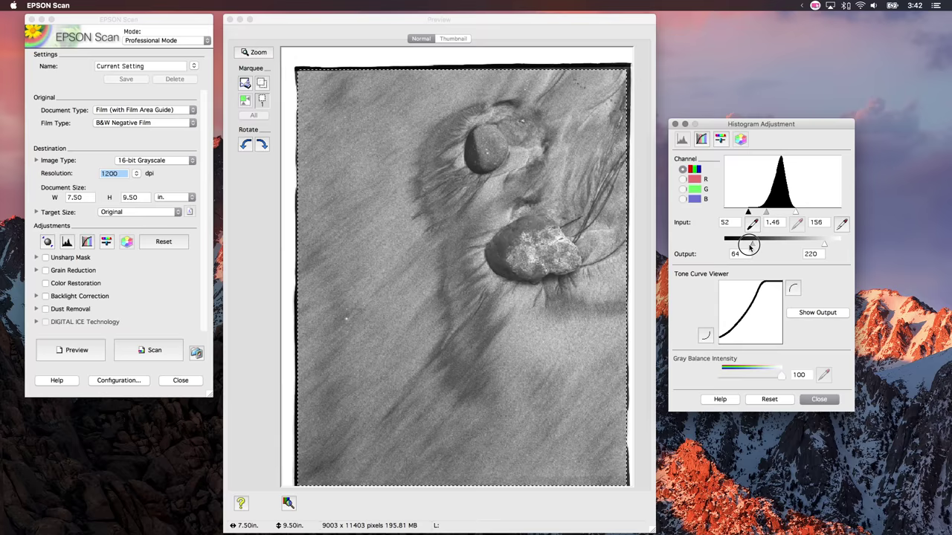
pyautogui.moveTo(766, 213); pyautogui.dragTo(776, 214)
pyautogui.moveTo(756, 244); pyautogui.dragTo(746, 246)
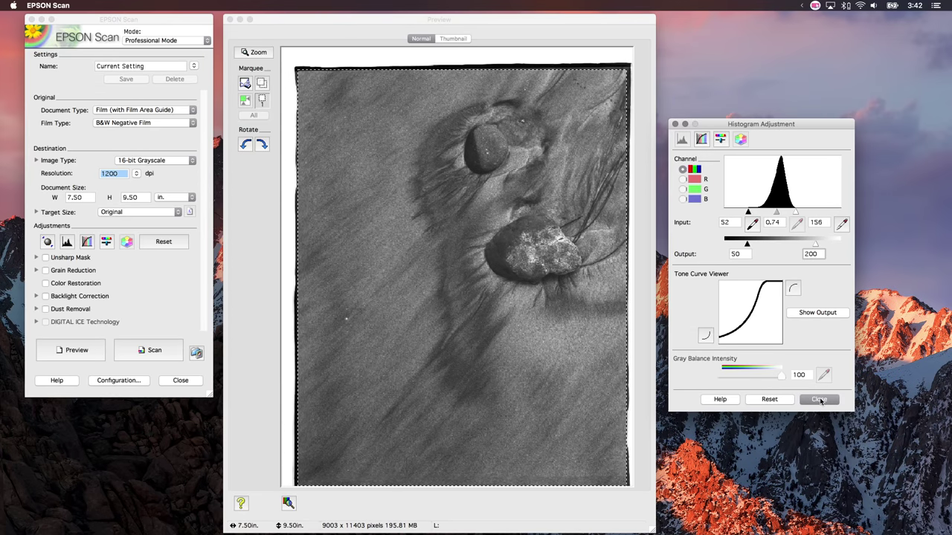
pyautogui.click(819, 400)
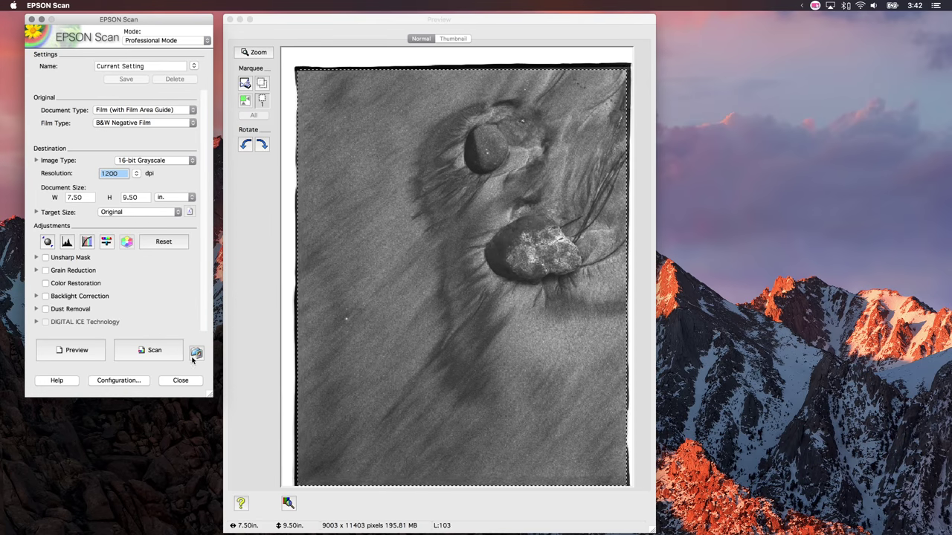
# Save the scan as a TIFF in Pictures, run the full scan, and open it in Camera Raw
pyautogui.click(197, 353)
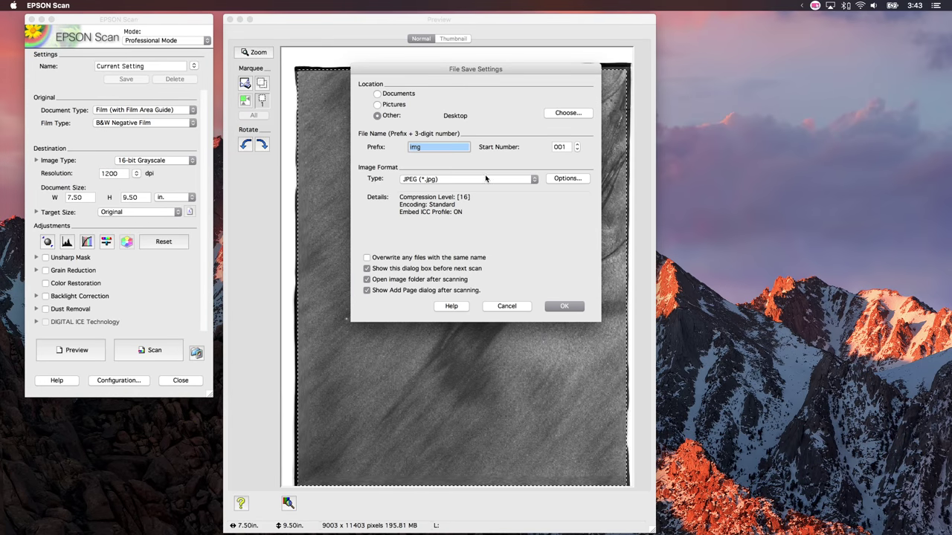
pyautogui.click(485, 179)
pyautogui.click(377, 104)
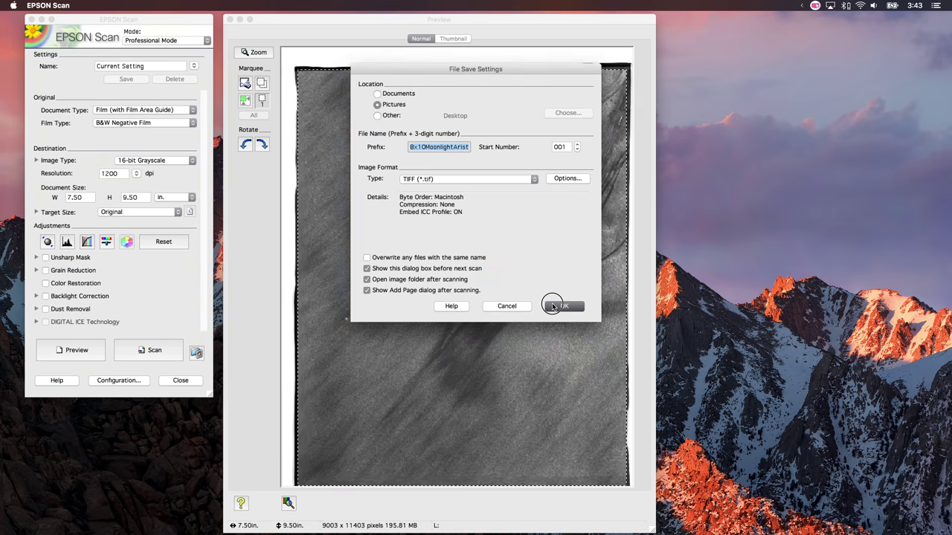
pyautogui.click(563, 306)
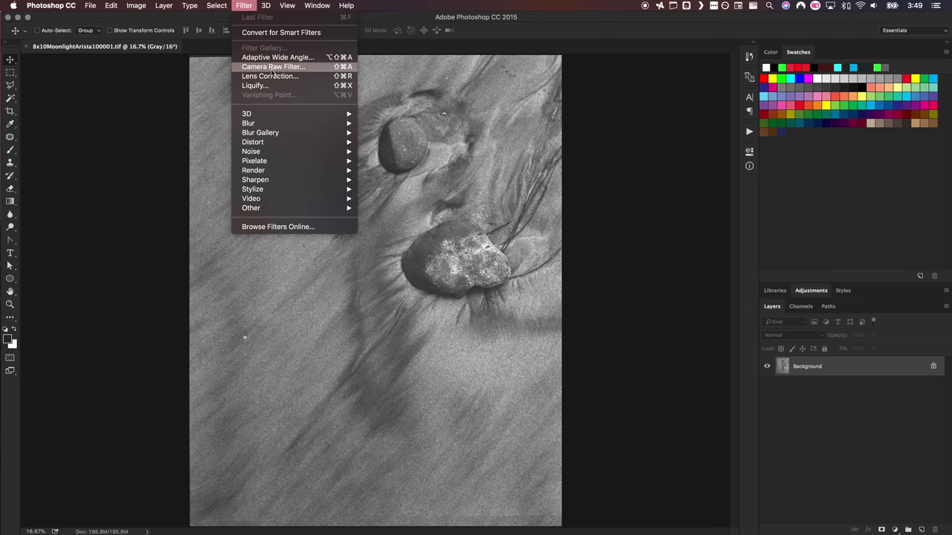
pyautogui.click(384, 146)
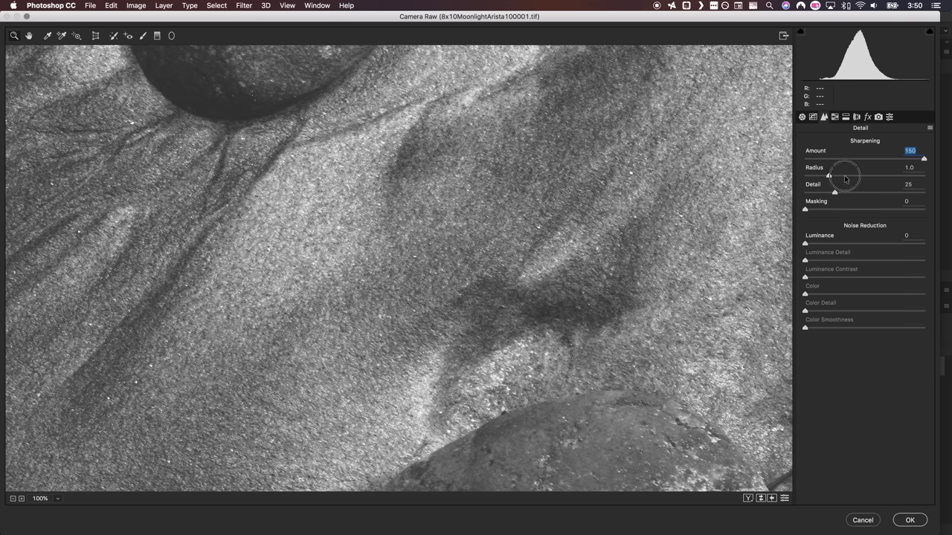
# Set sharpening Radius to 3.0 and Detail to 52, zooming the preview to check the grain
pyautogui.moveTo(845, 178); pyautogui.dragTo(909, 180)
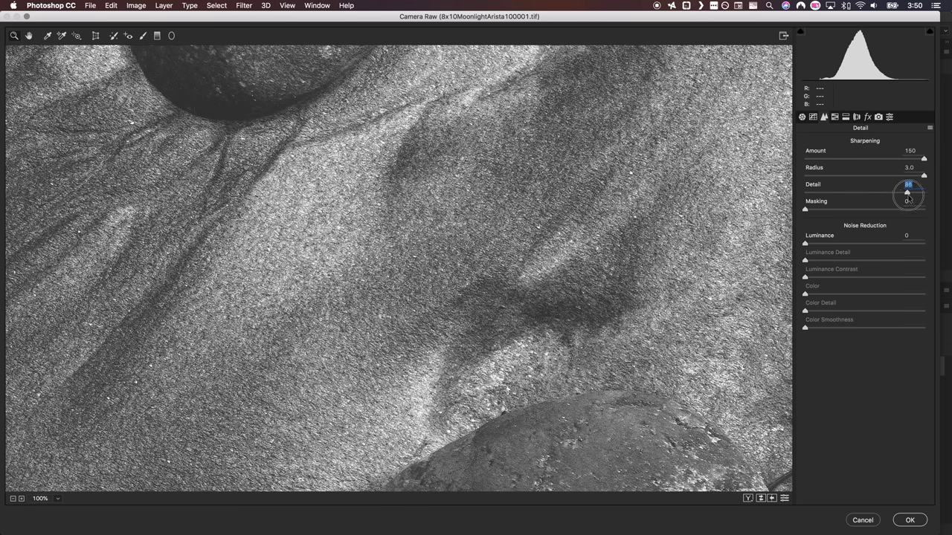
pyautogui.moveTo(909, 197); pyautogui.dragTo(851, 193)
pyautogui.press('super+equal')
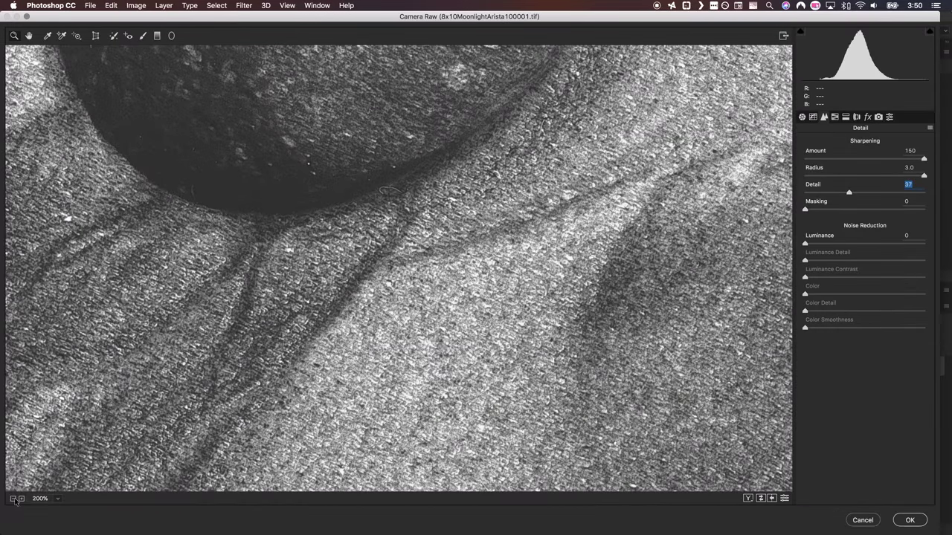
pyautogui.click(14, 499)
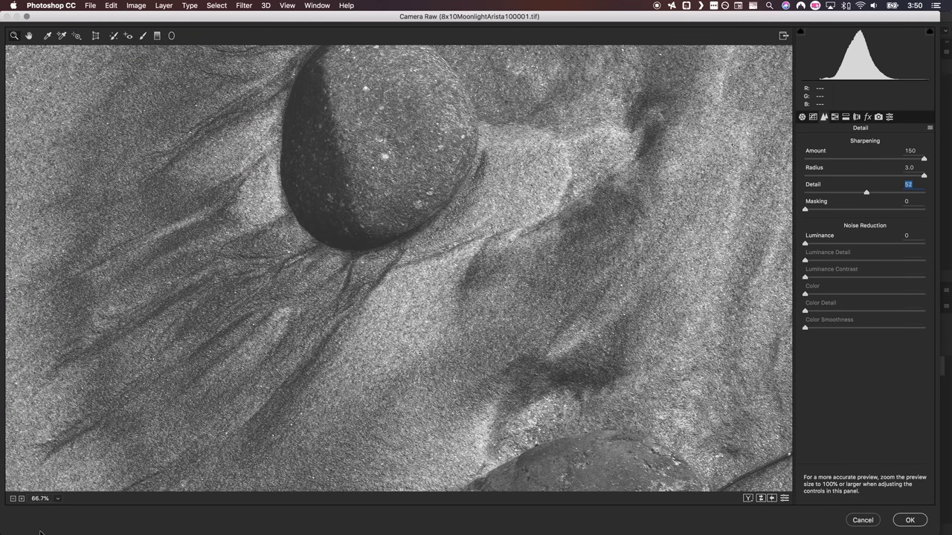
pyautogui.click(12, 499)
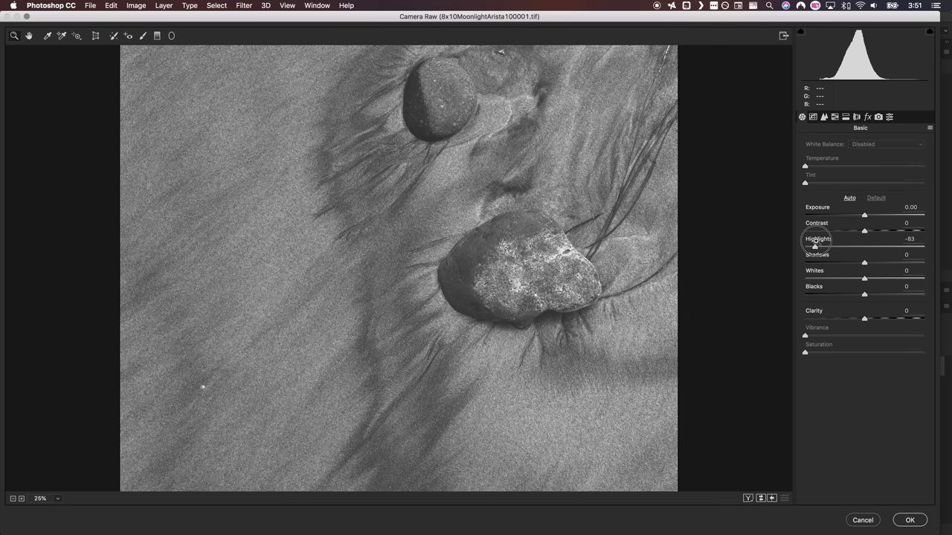
# Set Highlights -100, Shadows +100, Whites +6, Blacks -55 and Clarity -28 in the Basic panel
pyautogui.moveTo(815, 242); pyautogui.dragTo(767, 235)
pyautogui.moveTo(863, 264); pyautogui.dragTo(949, 265)
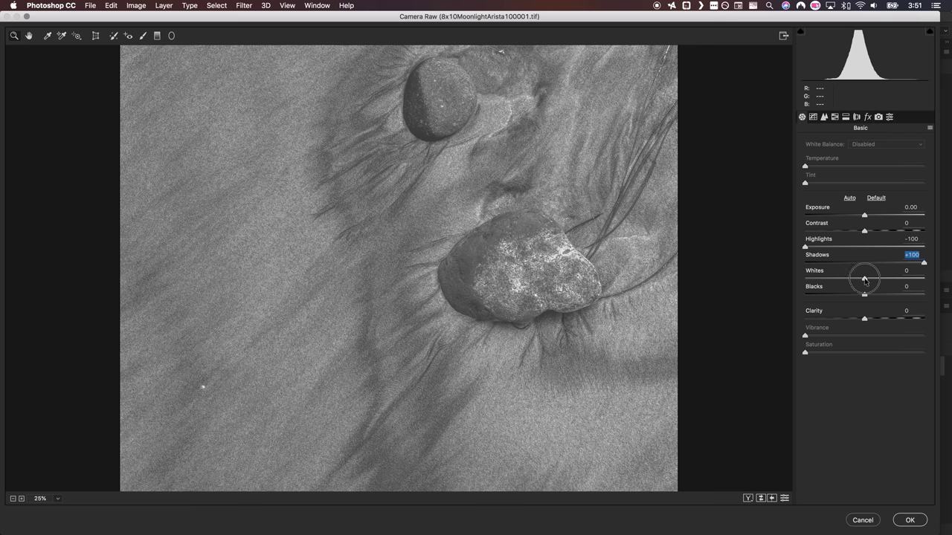
pyautogui.moveTo(865, 282)
pyautogui.mouseDown()
pyautogui.moveTo(882, 281)
pyautogui.moveTo(859, 296)
pyautogui.moveTo(814, 293)
pyautogui.moveTo(850, 294)
pyautogui.moveTo(833, 296)
pyautogui.moveTo(867, 278)
pyautogui.mouseUp()
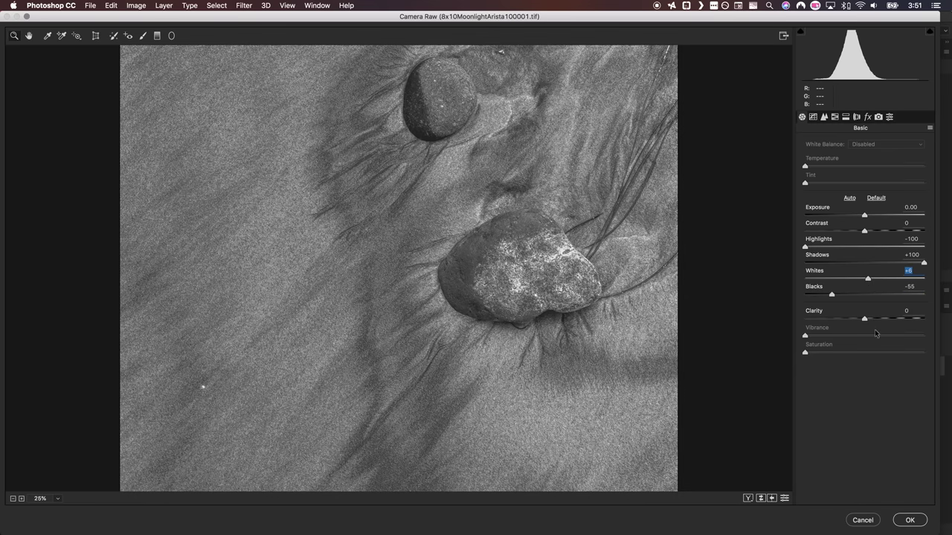
pyautogui.click(908, 520)
pyautogui.press('super+equal')
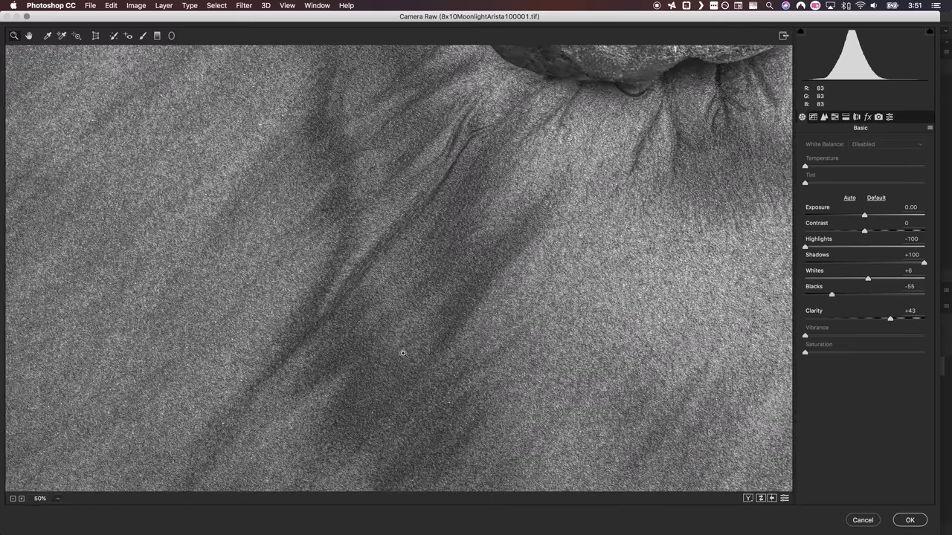
pyautogui.press('super+equal')
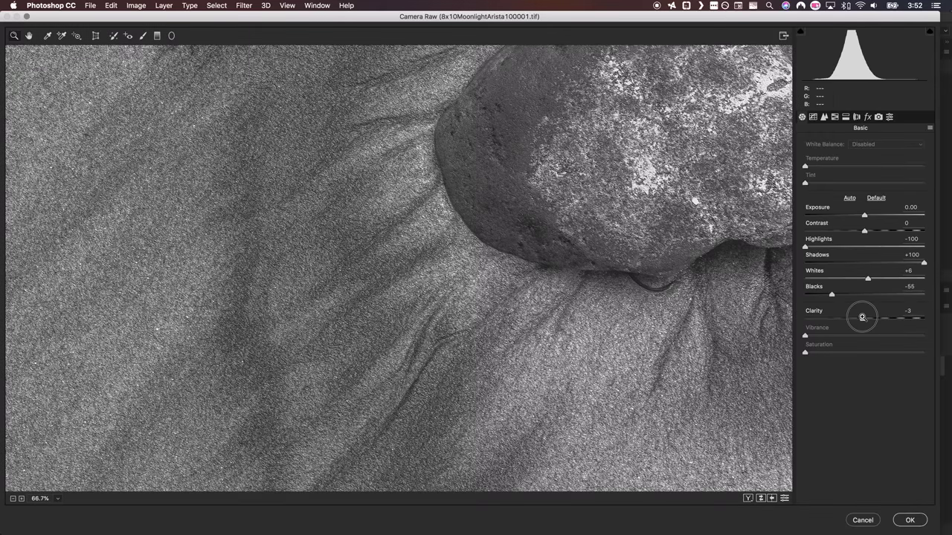
pyautogui.moveTo(867, 317); pyautogui.dragTo(847, 316)
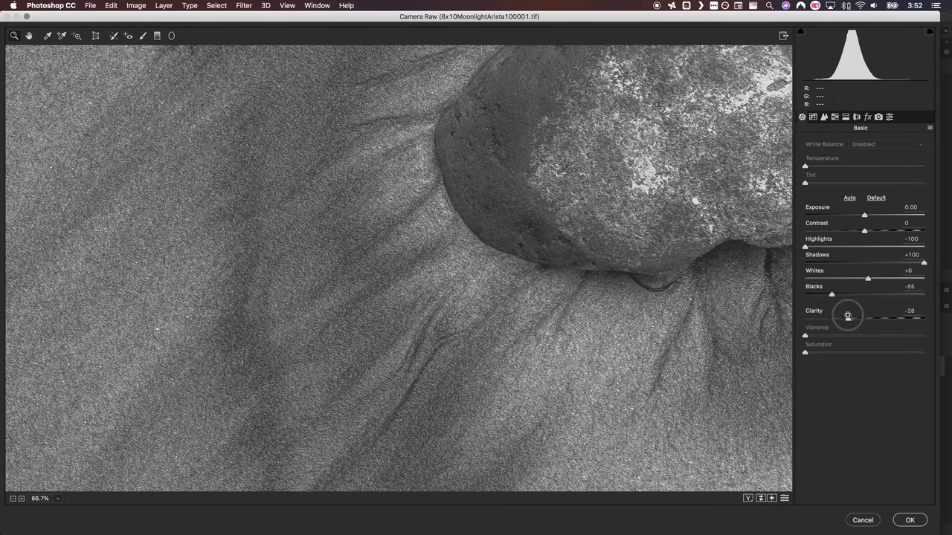
# Apply the Camera Raw edits and add a Curves adjustment layer
pyautogui.click(910, 520)
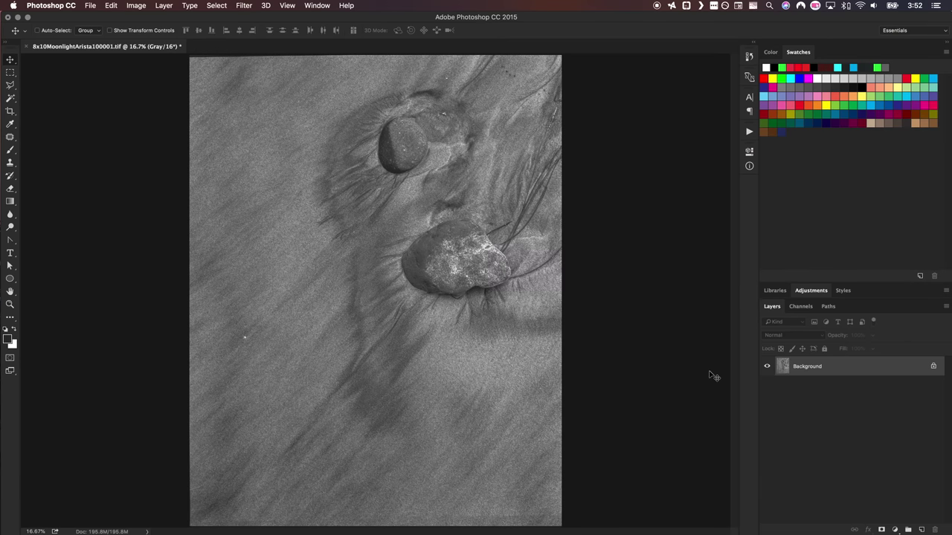
pyautogui.click(895, 530)
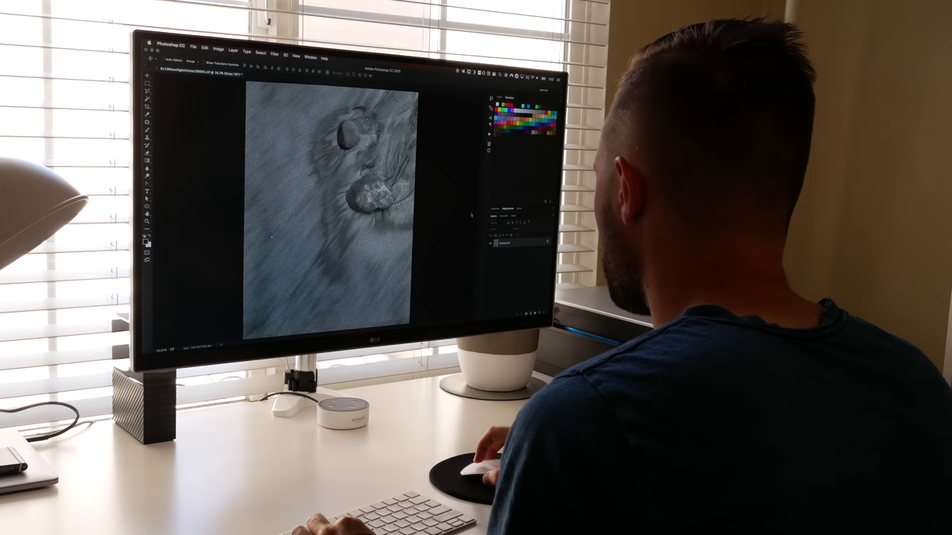
pyautogui.click(471, 215)
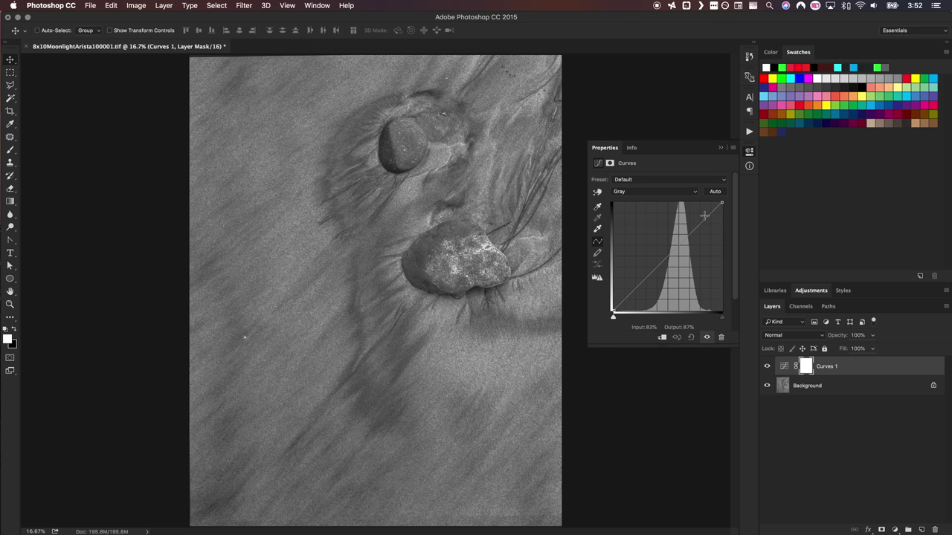
# Shape the curve into an S by raising a highlight point and lowering a shadow point
pyautogui.moveTo(706, 217); pyautogui.dragTo(702, 214)
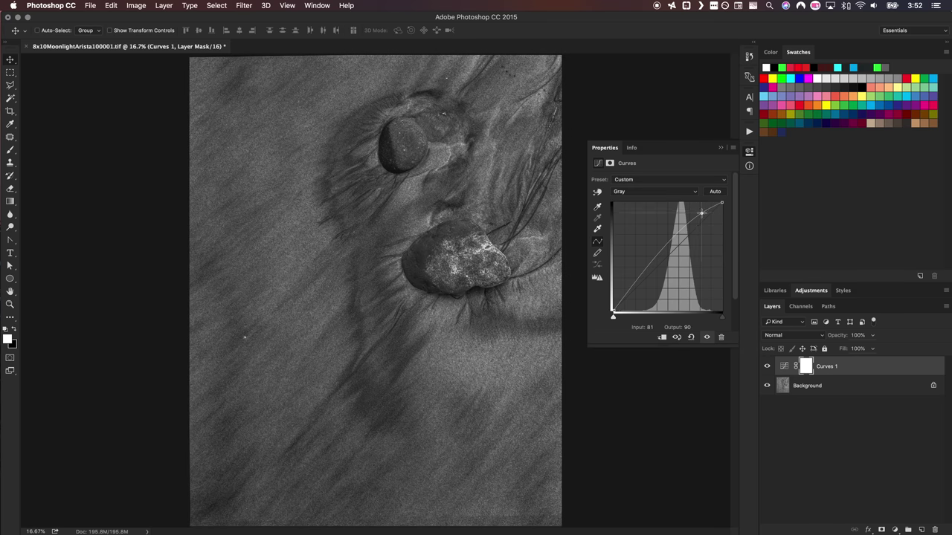
pyautogui.moveTo(630, 287)
pyautogui.mouseDown()
pyautogui.moveTo(641, 300)
pyautogui.moveTo(631, 288)
pyautogui.mouseUp()
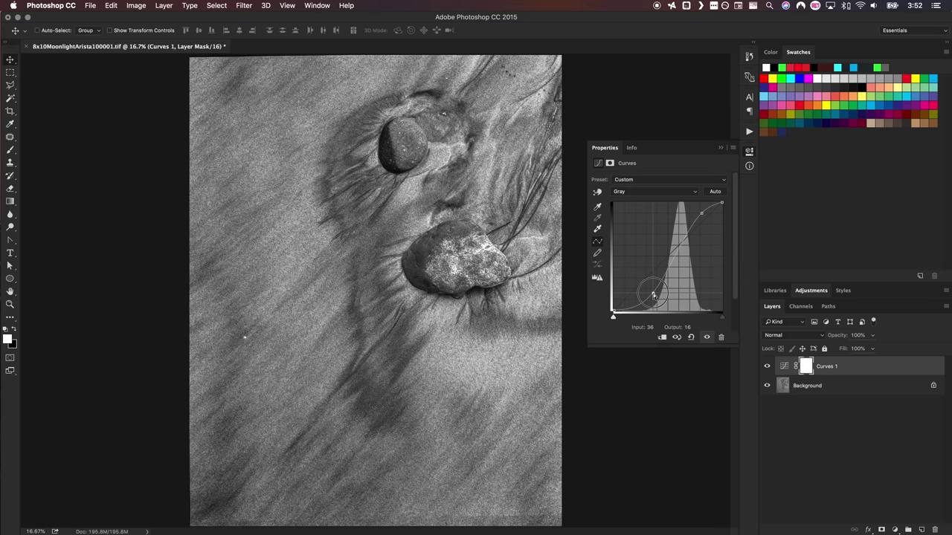
pyautogui.moveTo(632, 287); pyautogui.dragTo(656, 295)
pyautogui.moveTo(700, 213); pyautogui.dragTo(701, 216)
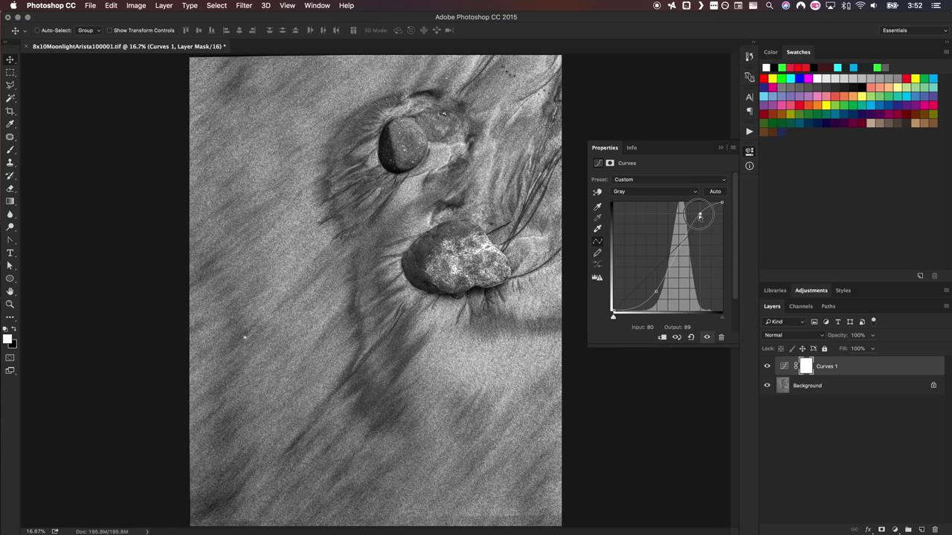
pyautogui.moveTo(699, 215); pyautogui.dragTo(701, 216)
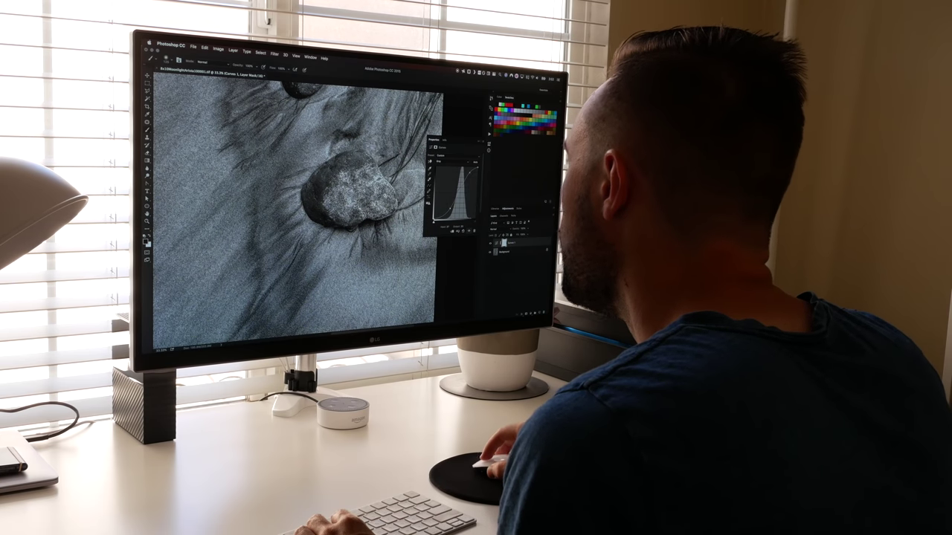
pyautogui.scroll(5, 297, 208)
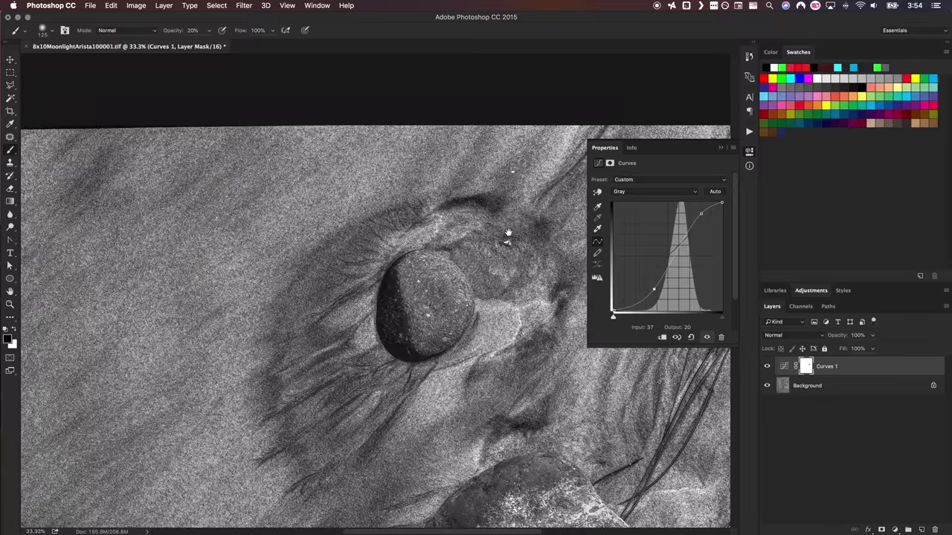
# At 100% zoom, spot-heal the dust speck and stray dark marks in the sand on the Background layer
pyautogui.press('super+1')
pyautogui.press('j')
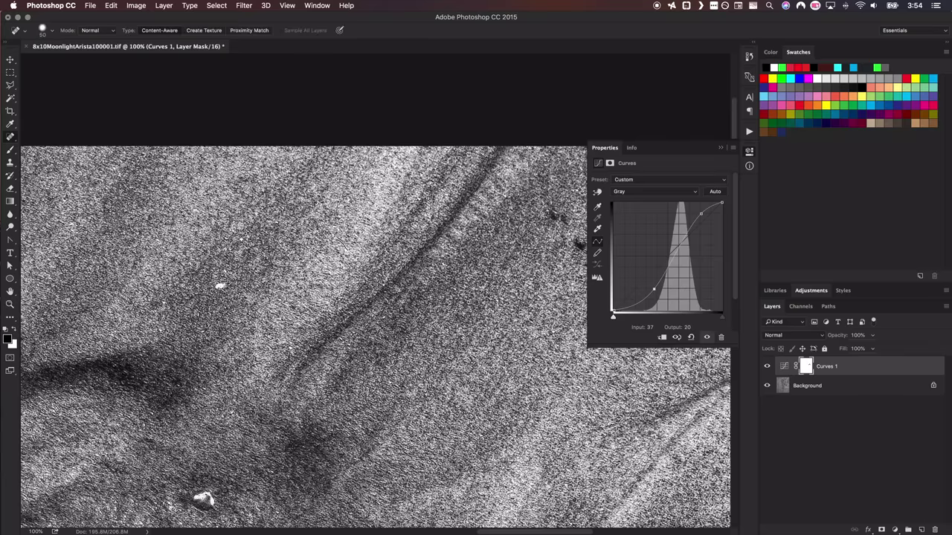
pyautogui.hotkey('alt', '[')
pyautogui.moveTo(219, 285); pyautogui.dragTo(130, 313)
pyautogui.click(256, 250)
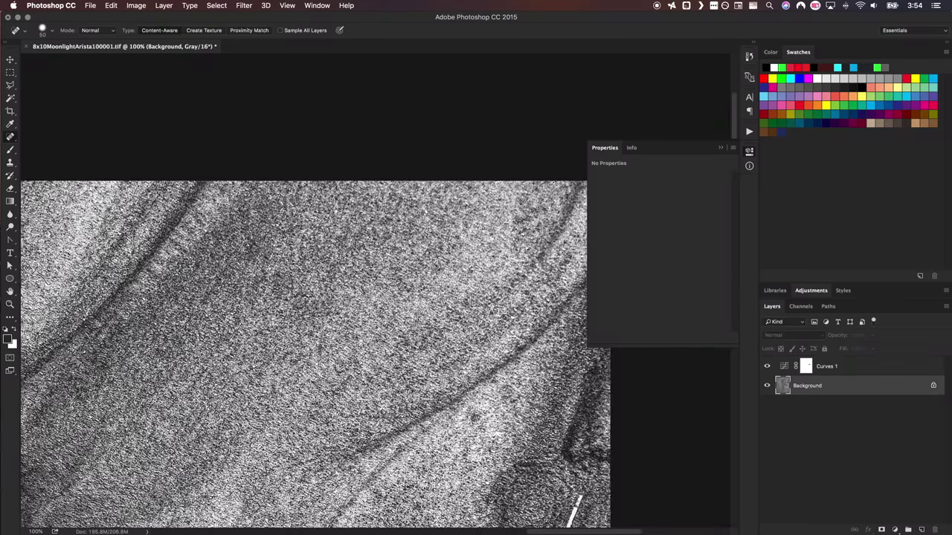
pyautogui.moveTo(433, 260); pyautogui.dragTo(465, 381)
pyautogui.scroll(-4, 461, 372)
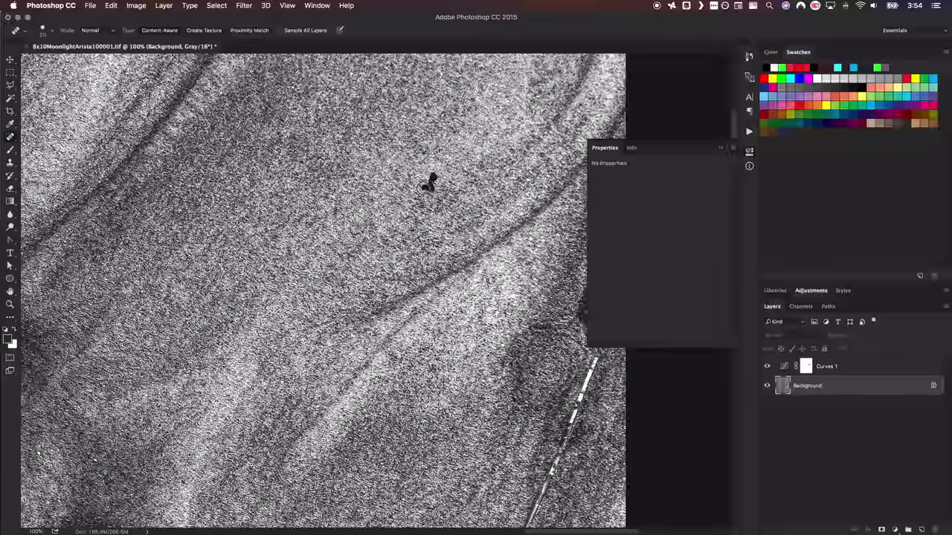
pyautogui.press('super+equal')
pyautogui.scroll(-10, 232, 186)
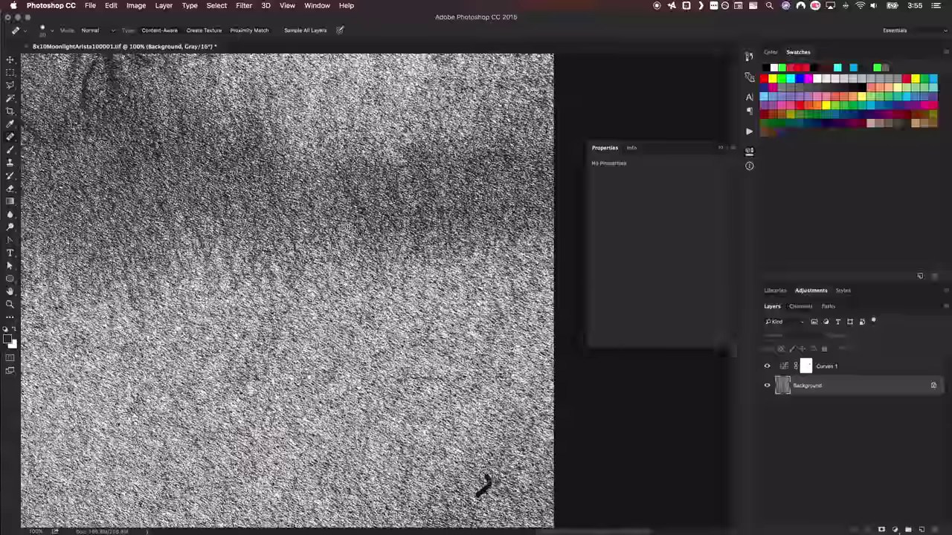
pyautogui.hscroll(-10, 262, 355)
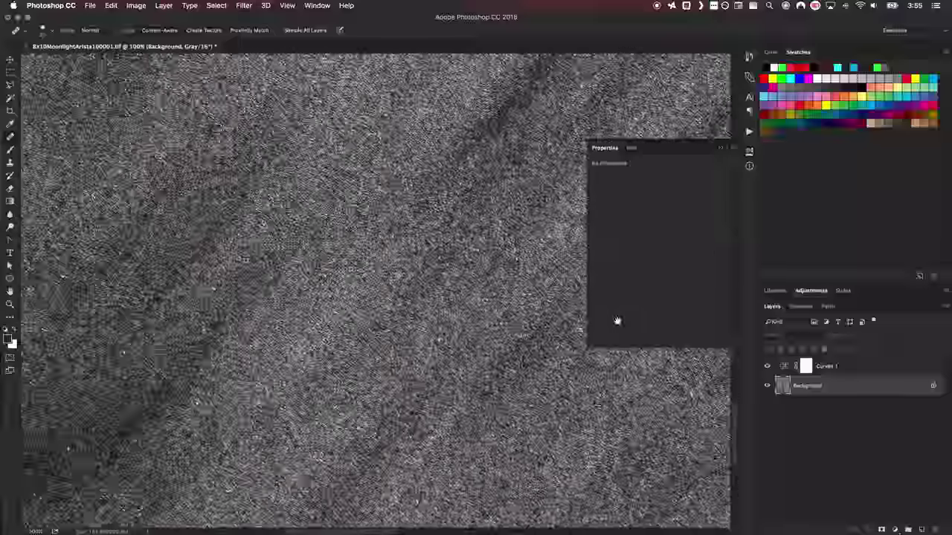
pyautogui.moveTo(264, 293); pyautogui.dragTo(188, 317)
pyautogui.press('c')
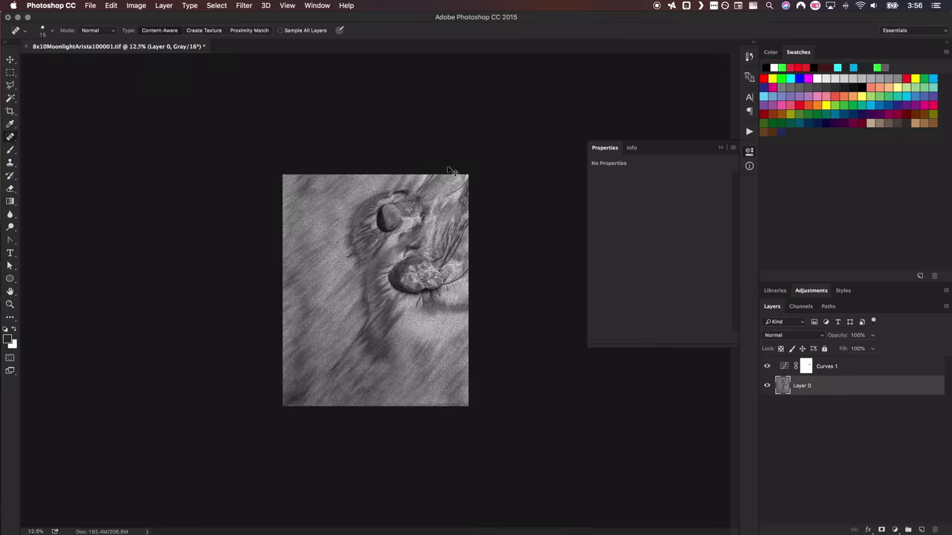
# Add a Levels adjustment layer and nudge its midtone slider
pyautogui.click(895, 530)
pyautogui.click(889, 380)
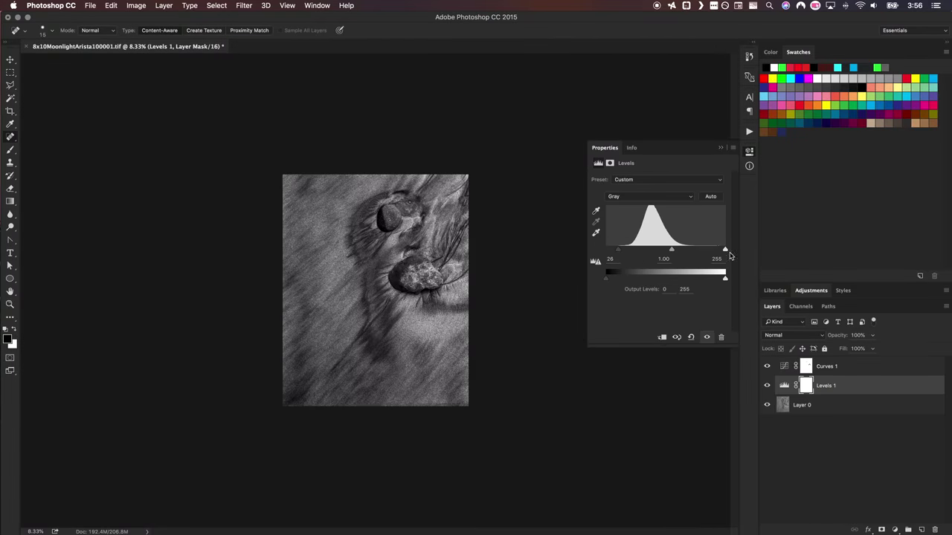
pyautogui.moveTo(662, 249); pyautogui.dragTo(670, 251)
# Rotate the canvas 180° and then into landscape orientation
pyautogui.click(10, 60)
pyautogui.click(136, 5)
pyautogui.click(238, 98)
pyautogui.click(136, 5)
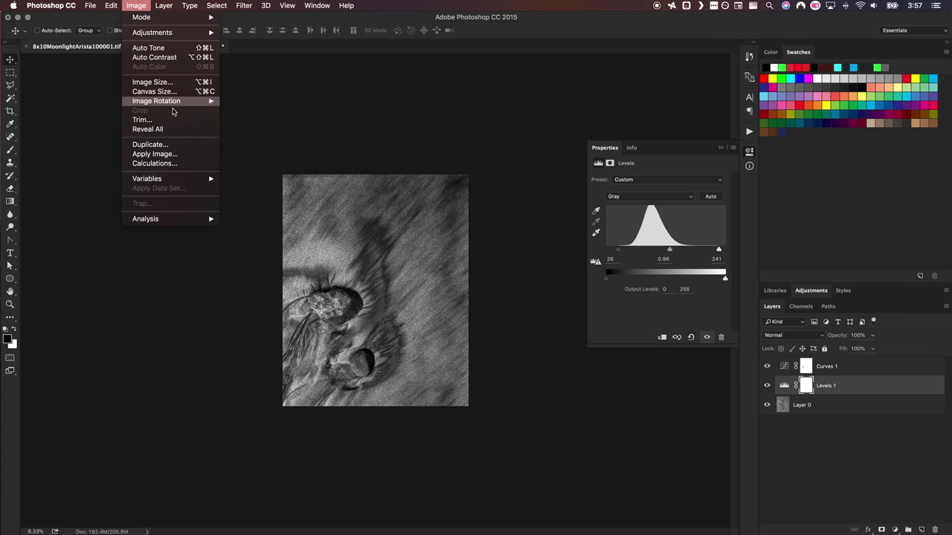
pyautogui.click(245, 119)
pyautogui.click(136, 5)
pyautogui.moveTo(159, 100)
pyautogui.click(234, 99)
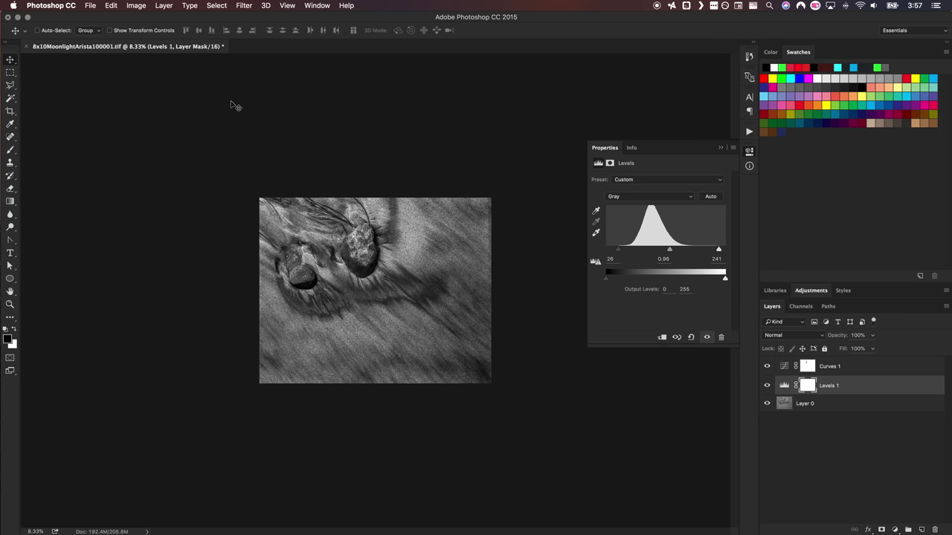
pyautogui.click(111, 5)
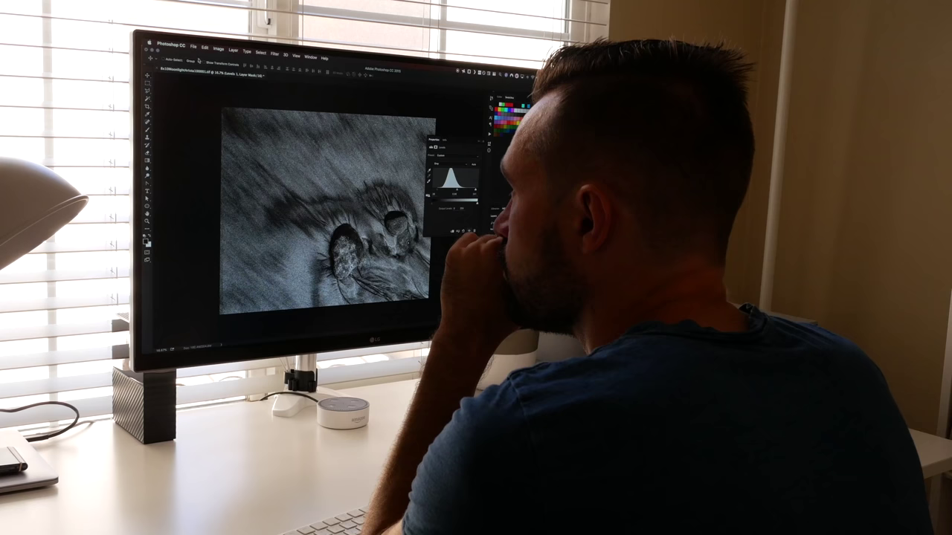
# Crop the photo to an 8:10 frame and compare it with Levels toggled off and on
pyautogui.press('c')
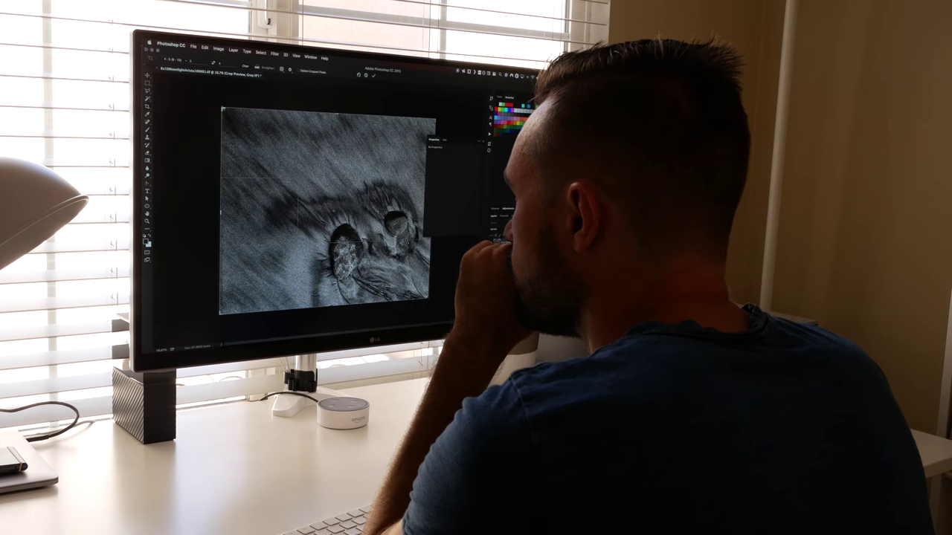
pyautogui.moveTo(221, 108); pyautogui.dragTo(238, 123)
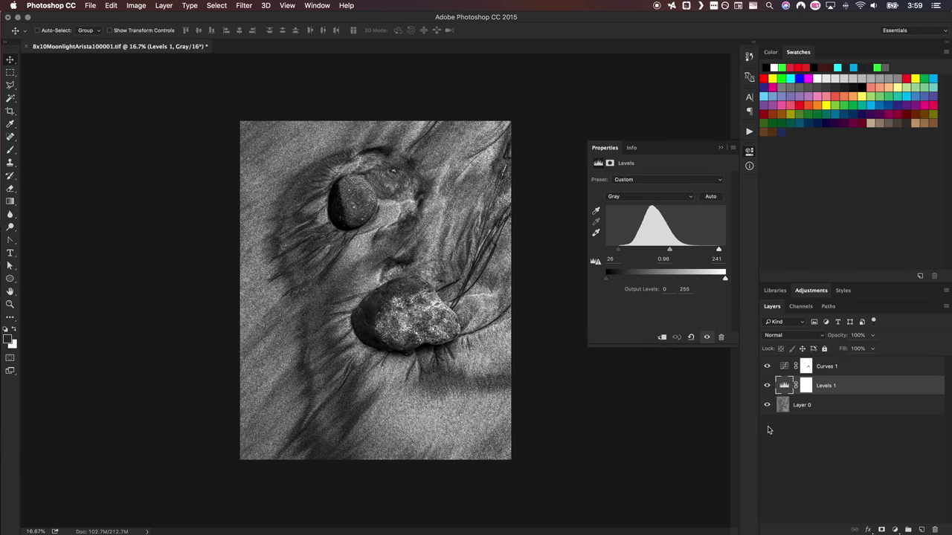
pyautogui.click(768, 387)
pyautogui.click(767, 387)
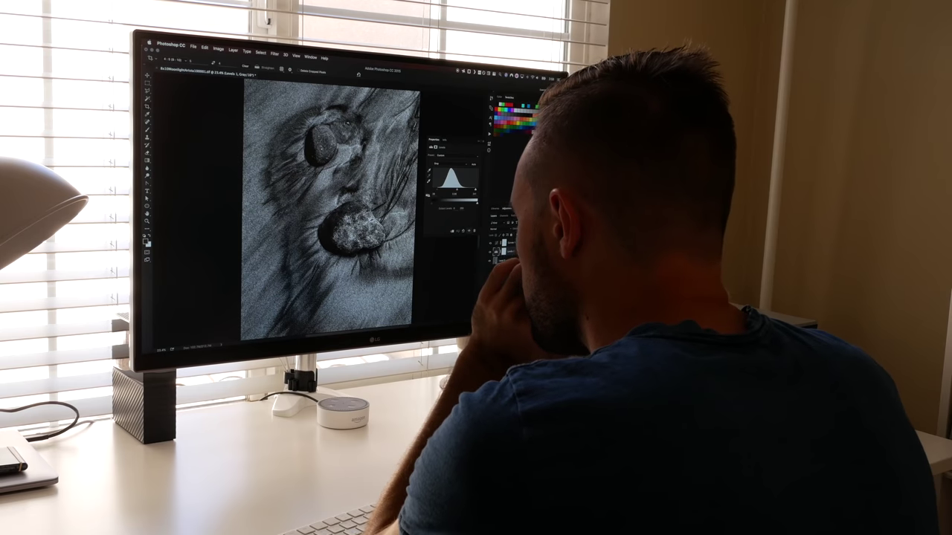
pyautogui.scroll(-2, 332, 208)
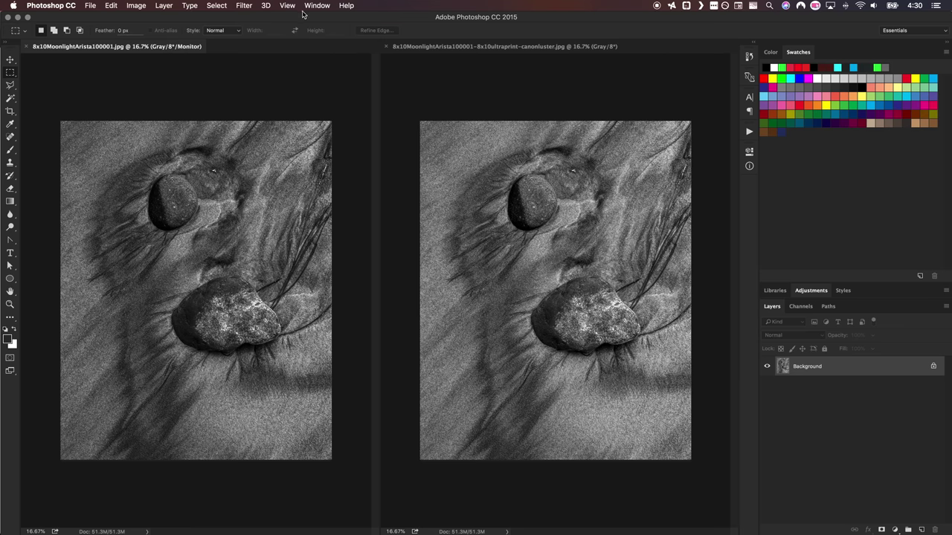
# Keep Monitor RGB as the proof profile and switch to the Canon luster print version
pyautogui.click(288, 6)
pyautogui.moveTo(298, 19)
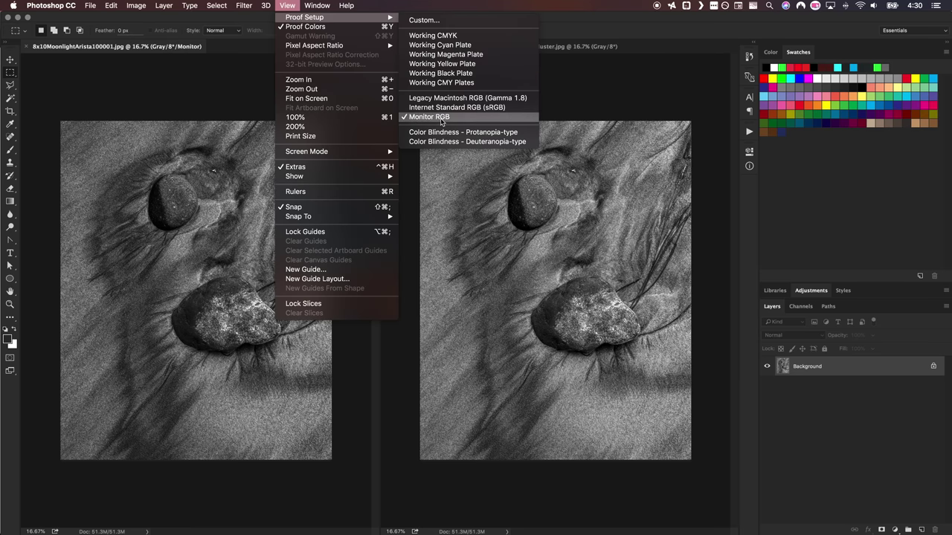
pyautogui.click(443, 121)
pyautogui.click(465, 49)
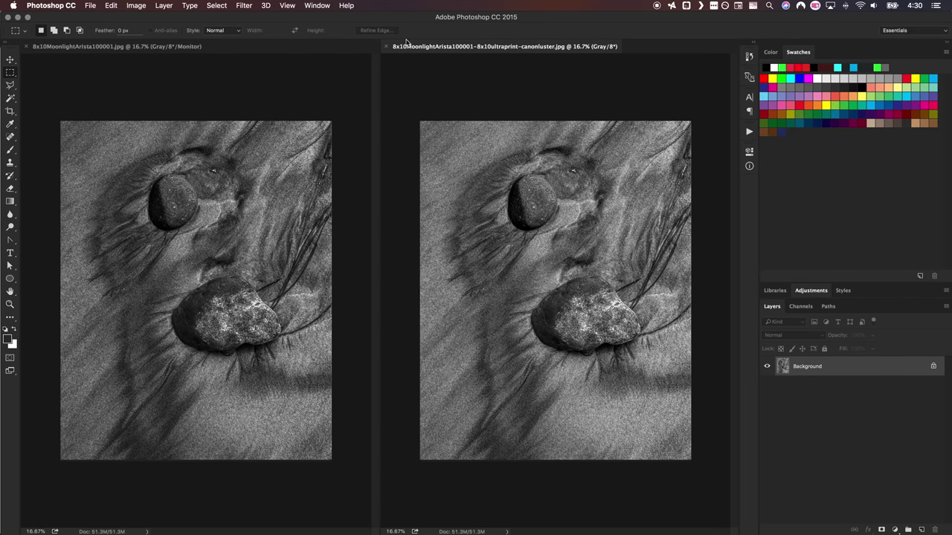
# Set a custom proof simulating RR ArcPol Luster CanPRO-100, Relative Colorimetric with Black Point Compensation
pyautogui.click(297, 6)
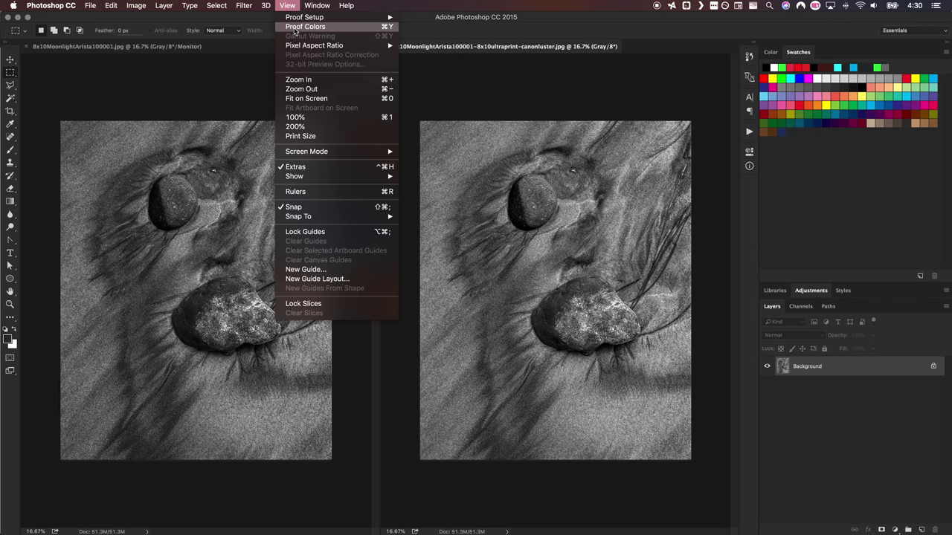
pyautogui.moveTo(350, 17)
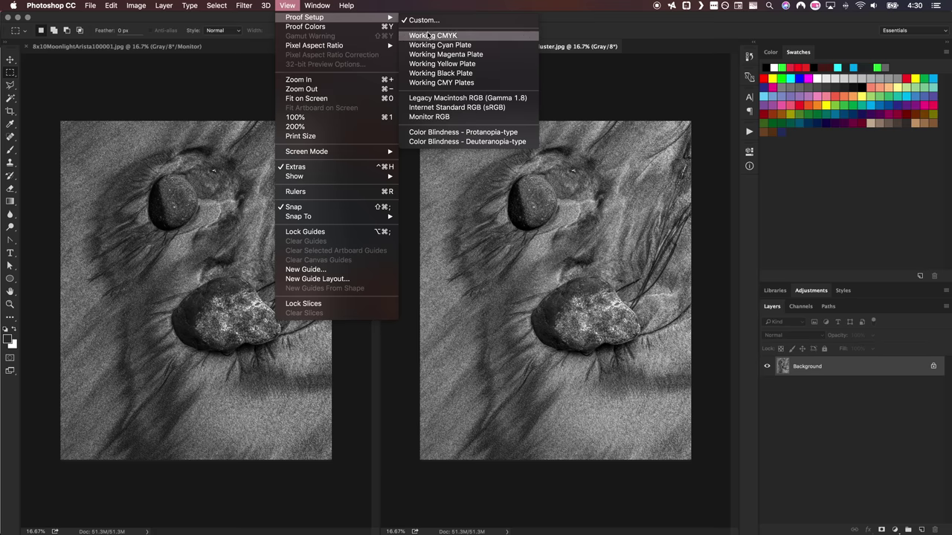
pyautogui.click(422, 20)
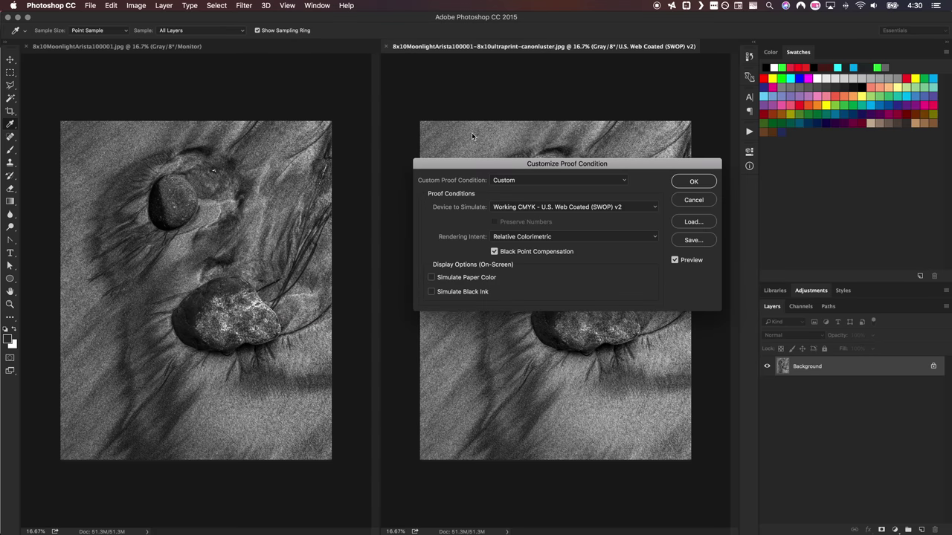
pyautogui.click(545, 208)
pyautogui.scroll(-15, 573, 283)
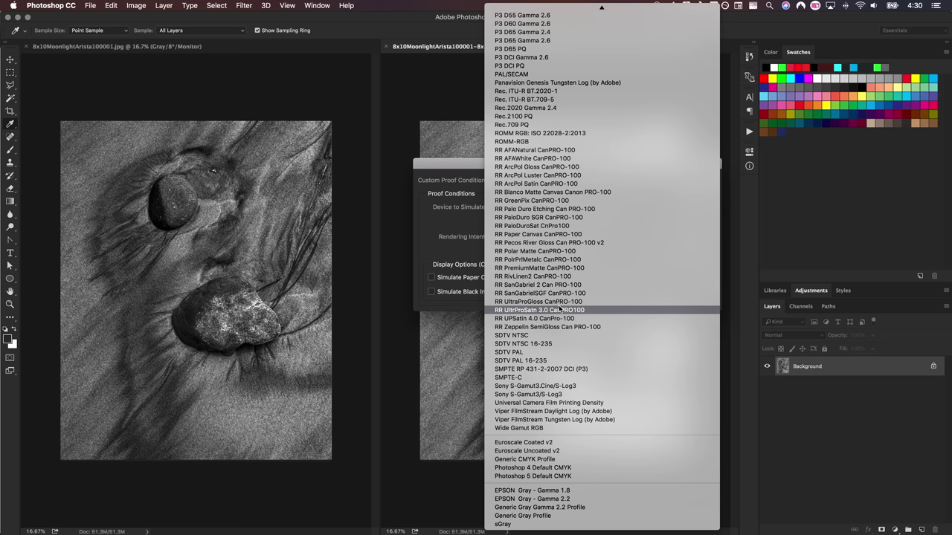
pyautogui.click(584, 176)
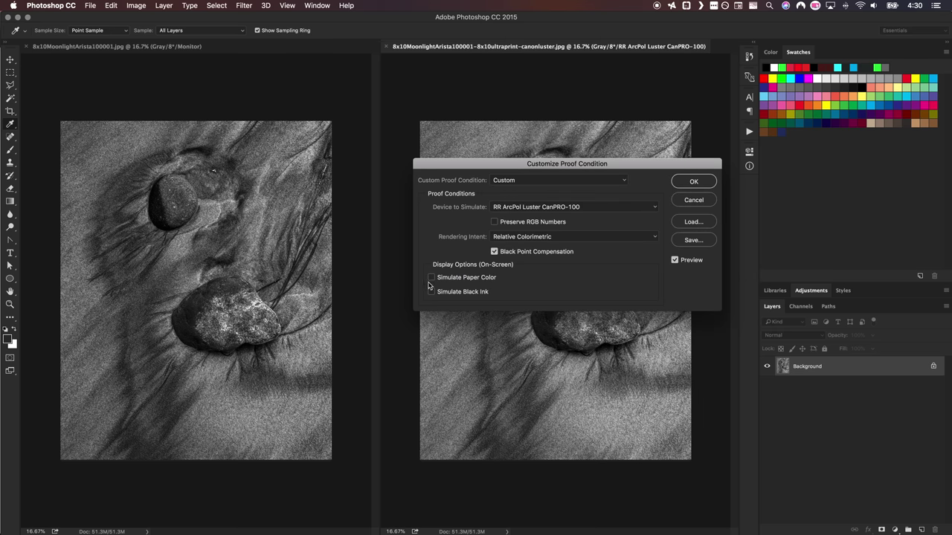
pyautogui.click(696, 182)
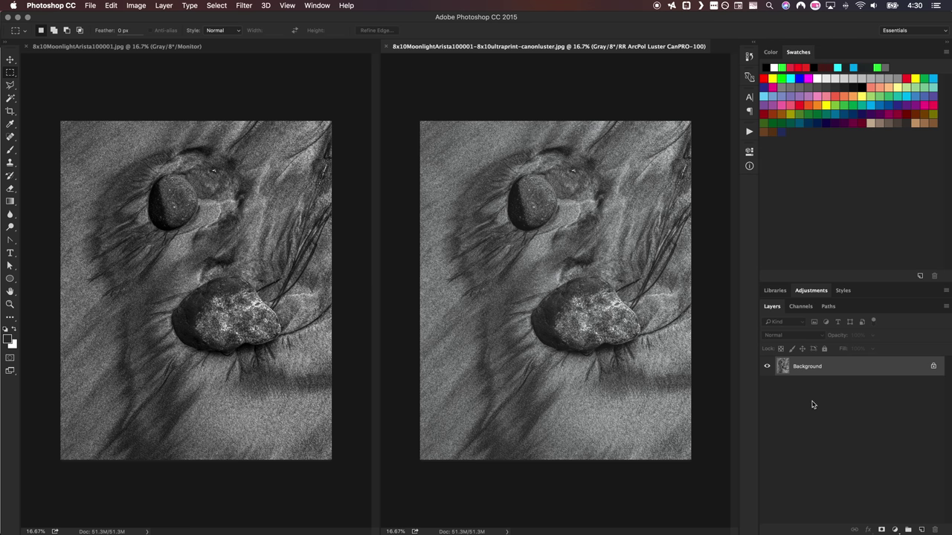
# Add a Curves adjustment layer, float its properties panel, and close the Info panel
pyautogui.click(898, 526)
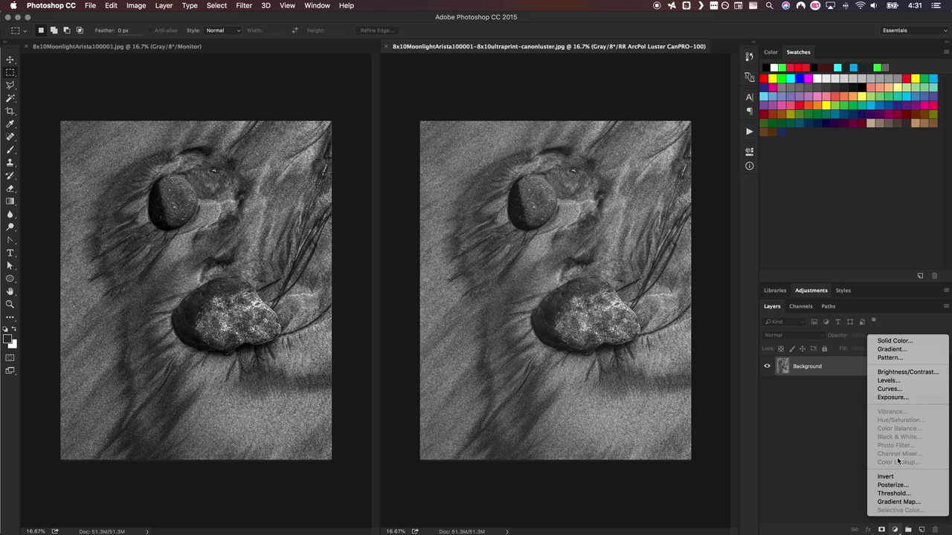
pyautogui.click(896, 388)
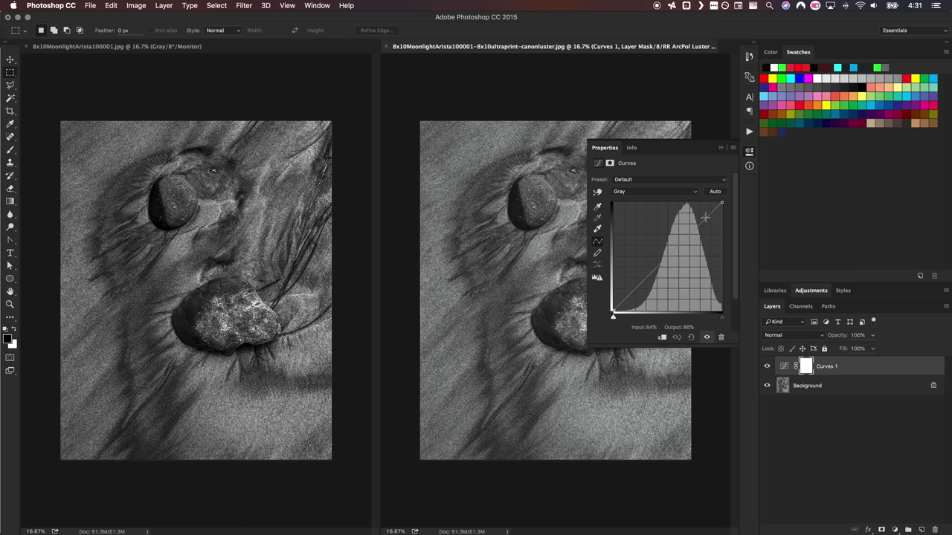
pyautogui.moveTo(616, 152); pyautogui.dragTo(349, 281)
pyautogui.click(748, 152)
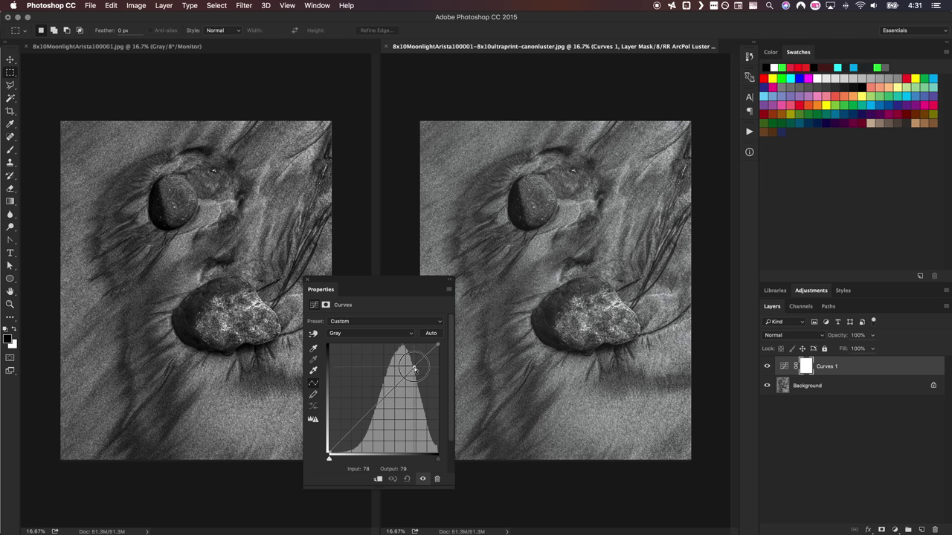
# Lower the midtone point slightly, add a pulled-down shadow point, and close Properties
pyautogui.moveTo(414, 370); pyautogui.dragTo(414, 369)
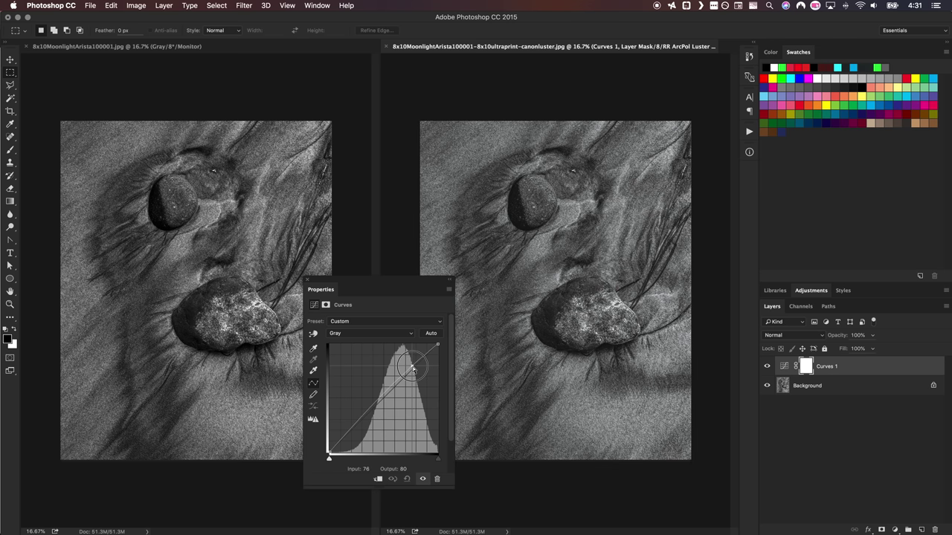
pyautogui.moveTo(414, 370); pyautogui.dragTo(411, 374)
pyautogui.click(345, 435)
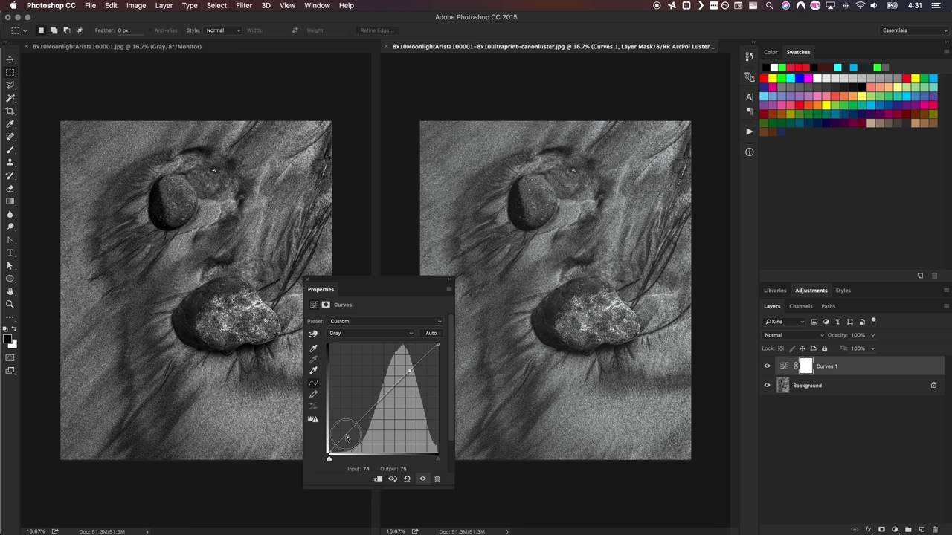
pyautogui.moveTo(347, 437)
pyautogui.mouseDown()
pyautogui.moveTo(335, 444)
pyautogui.moveTo(351, 441)
pyautogui.mouseUp()
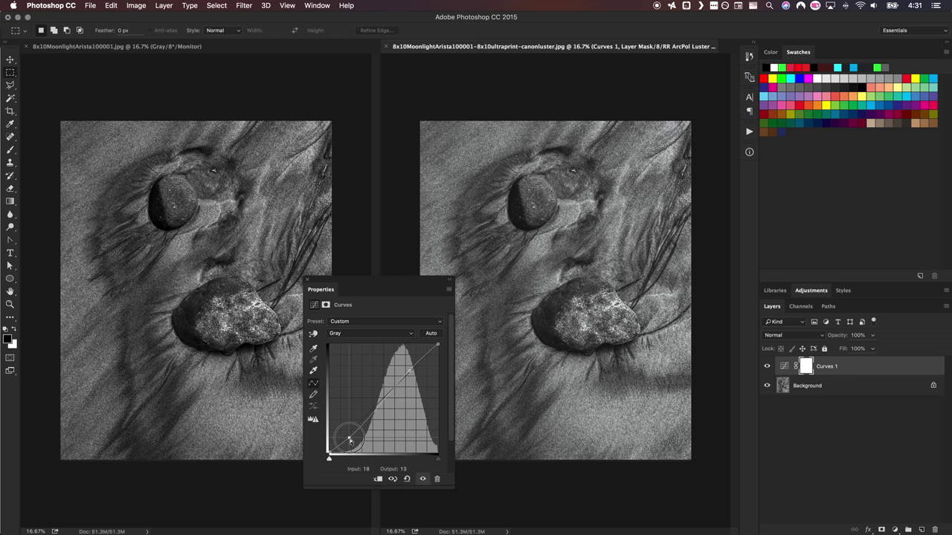
pyautogui.click(307, 281)
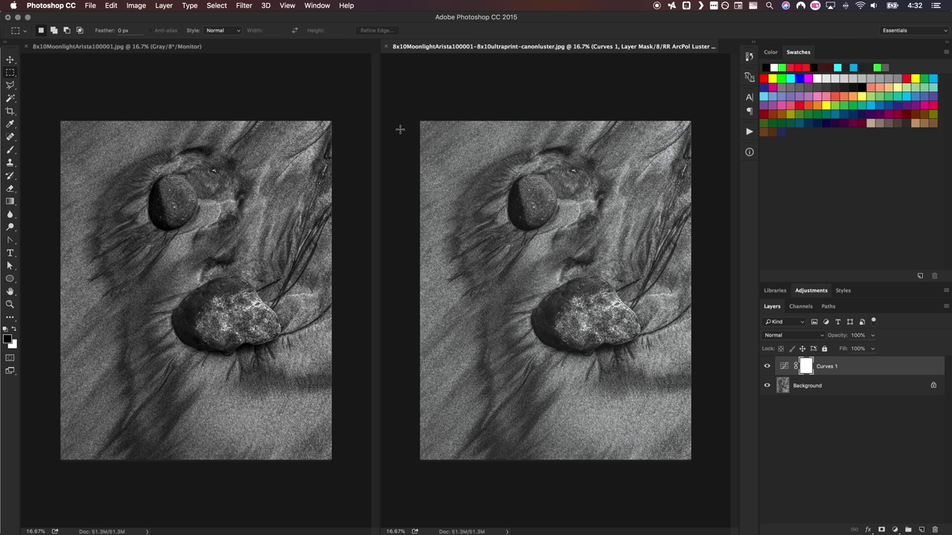
# Close the original monitor-view document and view the Luster proof copy at 100%
pyautogui.click(25, 46)
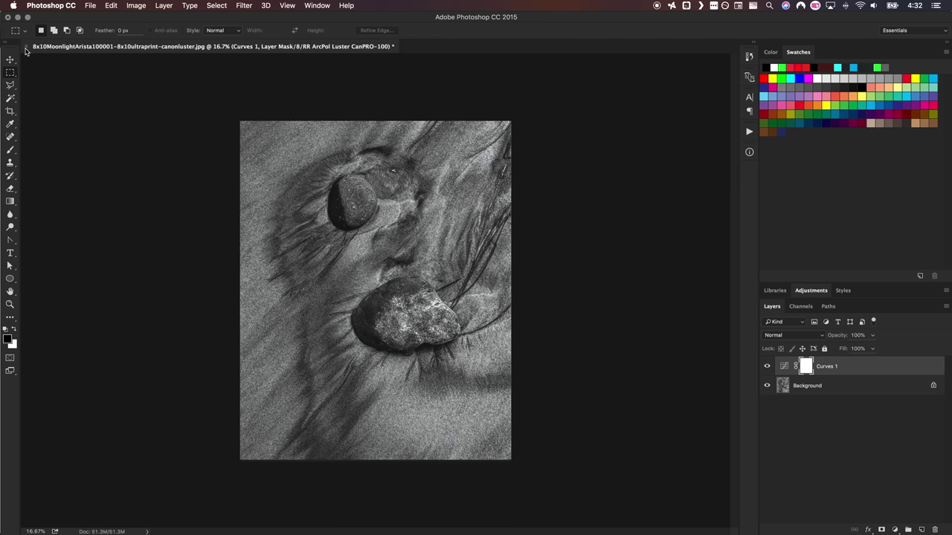
pyautogui.scroll(2, 295, 126)
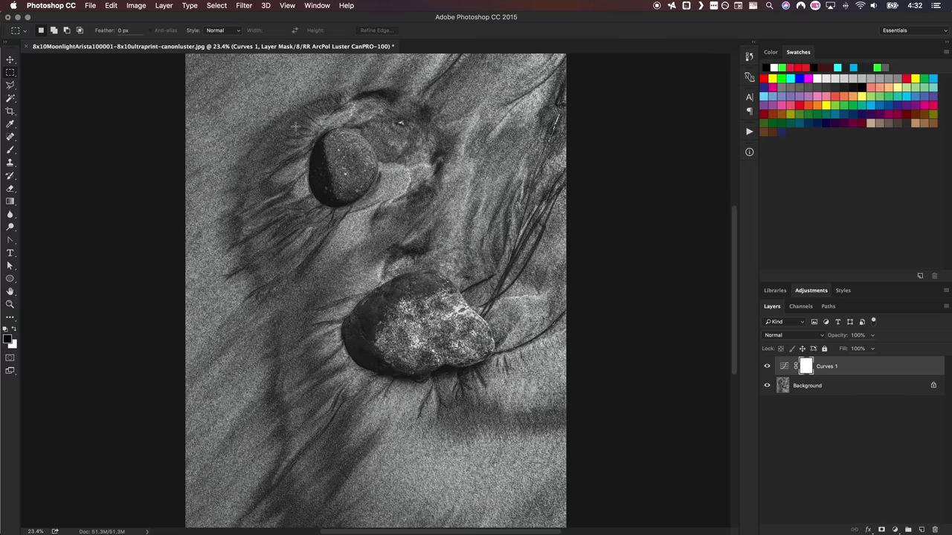
pyautogui.press('v')
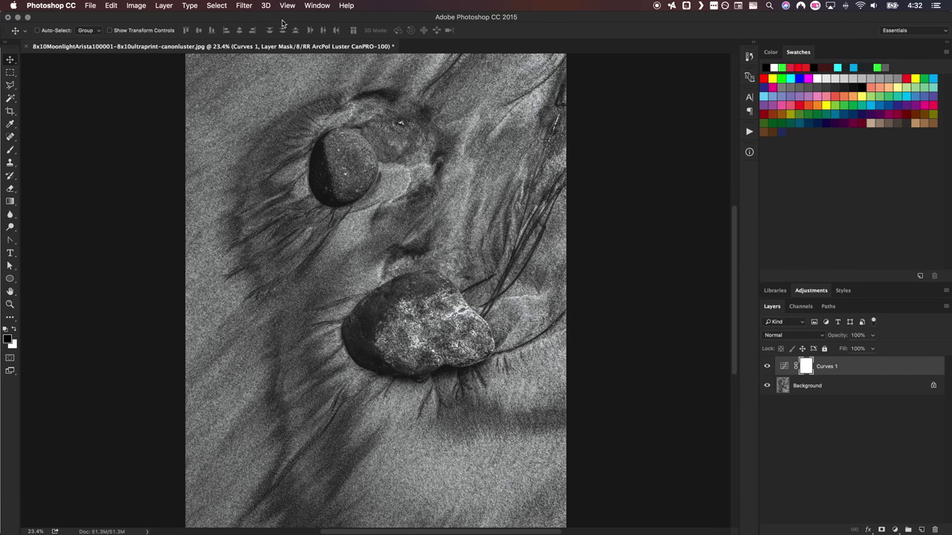
pyautogui.click(286, 5)
pyautogui.press('super+1')
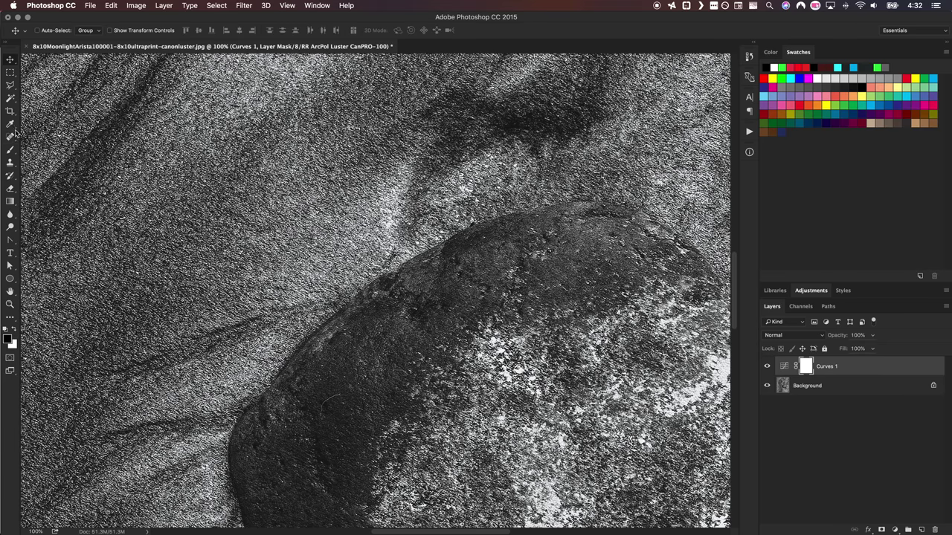
# Select the Spot Healing Brush, target the Background layer, and fit the image on screen
pyautogui.click(10, 137)
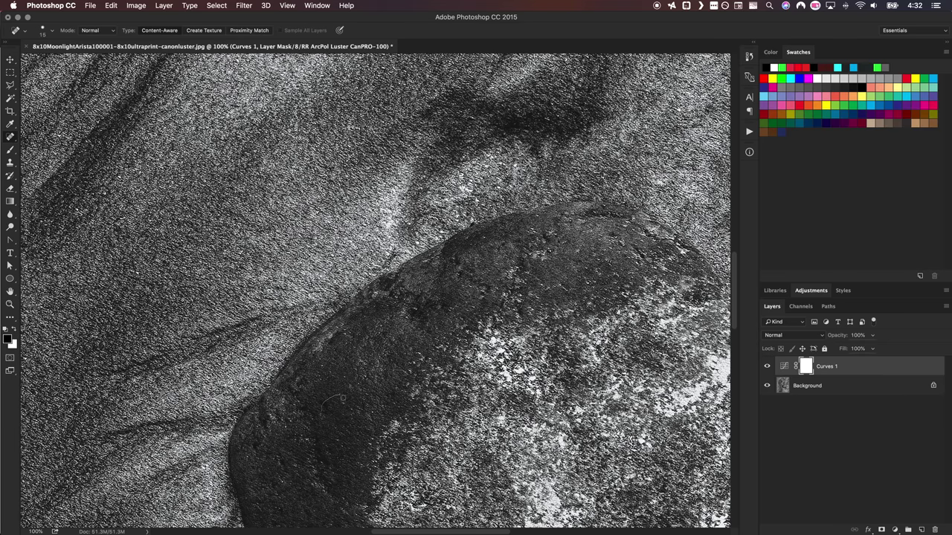
pyautogui.click(855, 386)
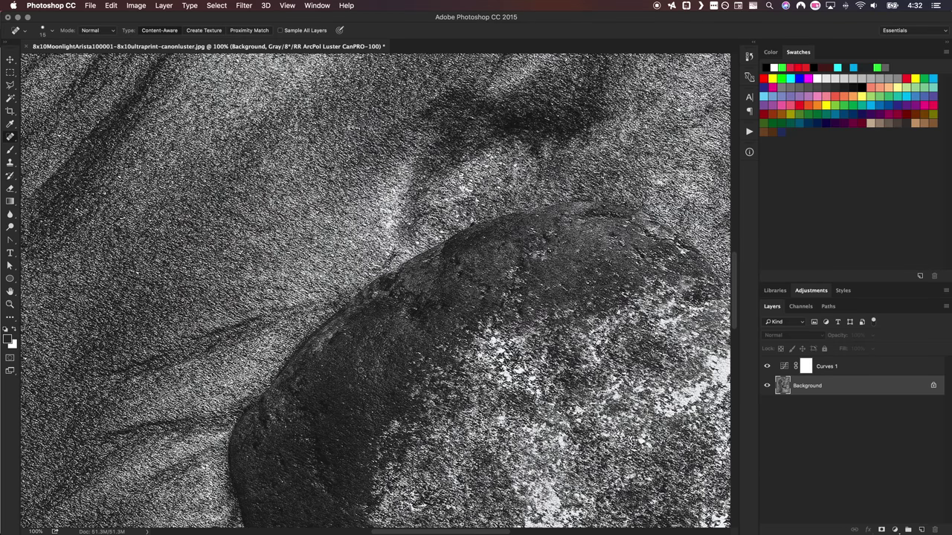
pyautogui.press('super+0')
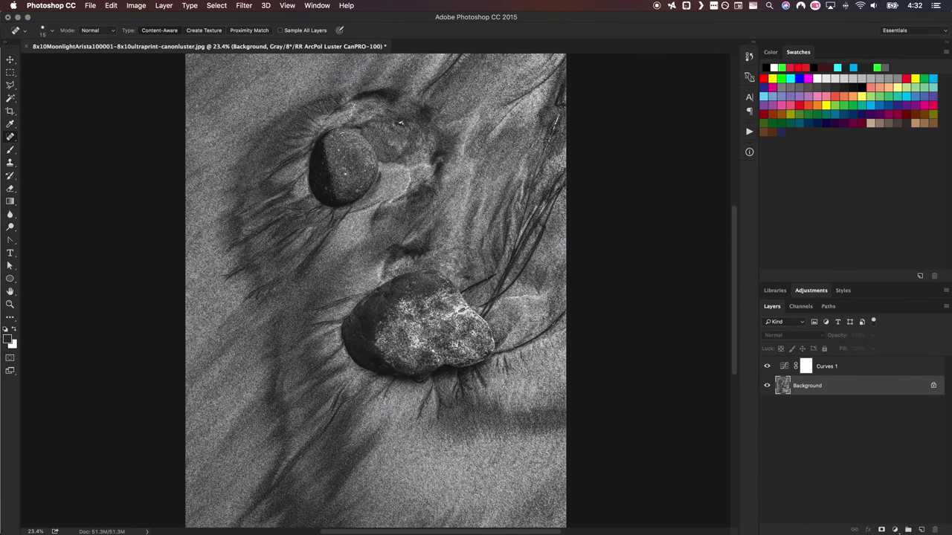
pyautogui.click(287, 5)
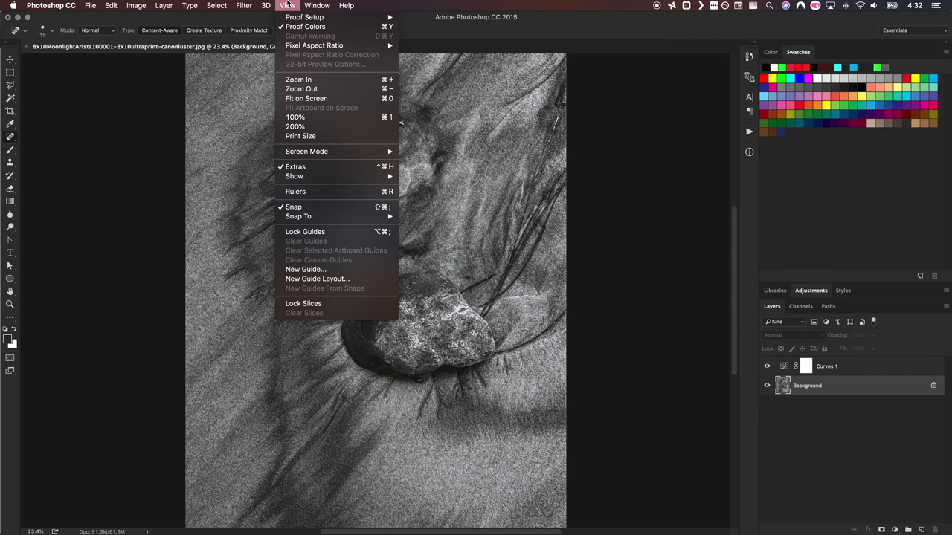
# In Image Size, set units to inches, resolution to 600 ppi, and width to 8
pyautogui.click(287, 5)
pyautogui.click(111, 5)
pyautogui.moveTo(136, 5)
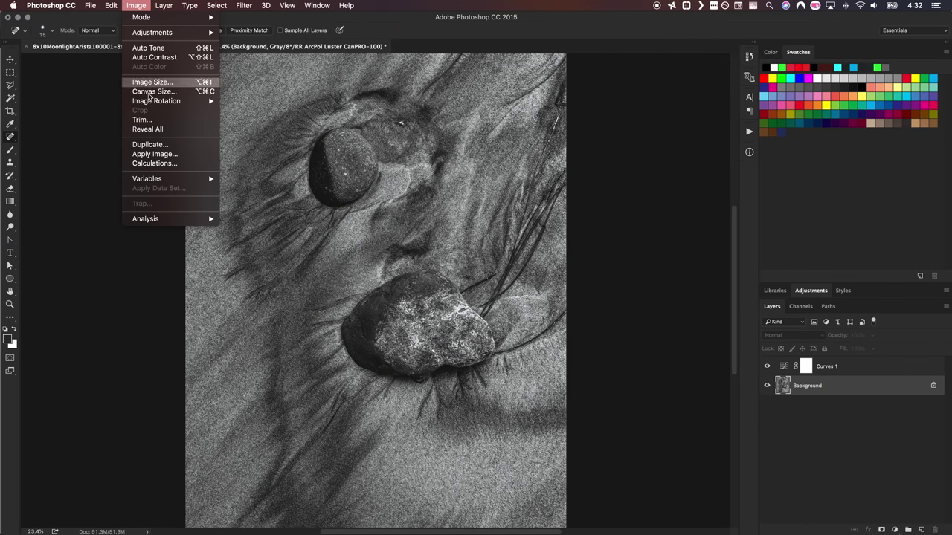
pyautogui.click(153, 82)
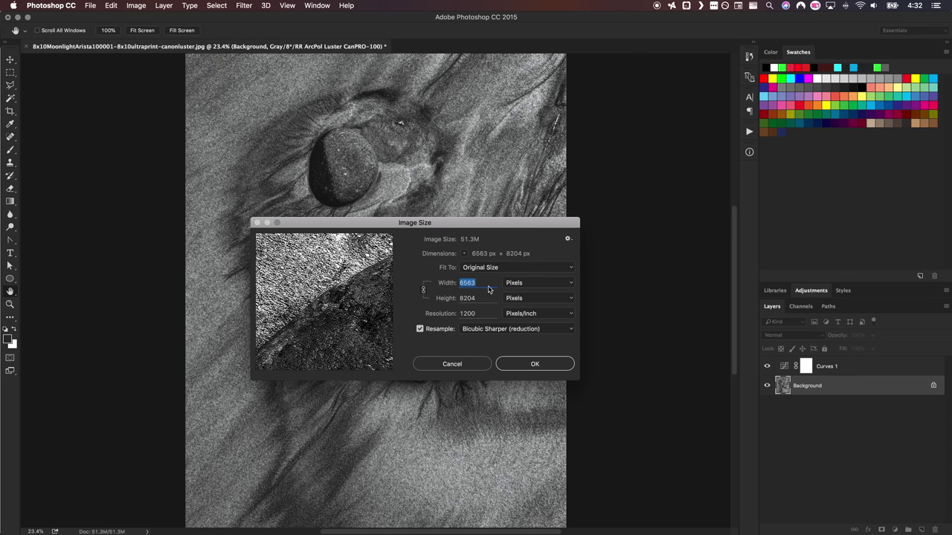
pyautogui.click(514, 287)
pyautogui.click(515, 293)
pyautogui.press('Tab')
pyautogui.press('Tab')
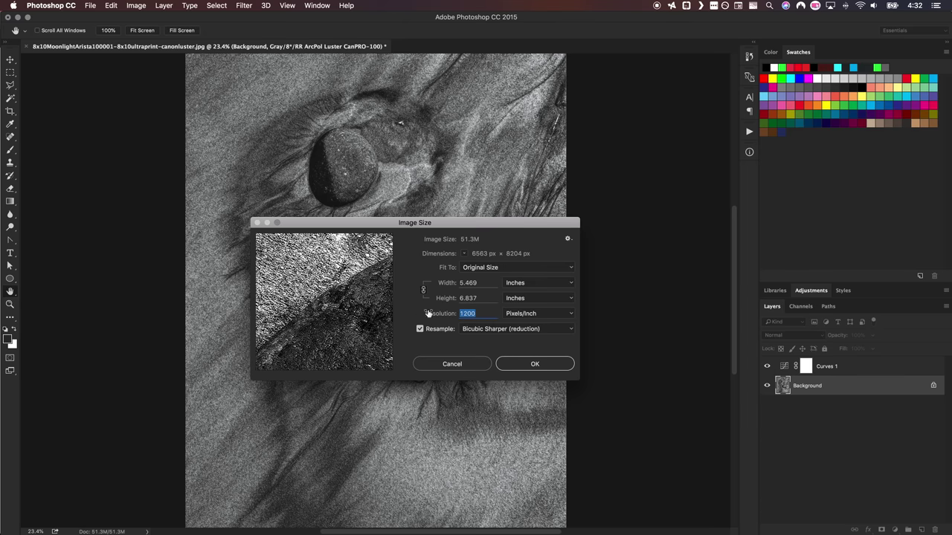
pyautogui.write('600')
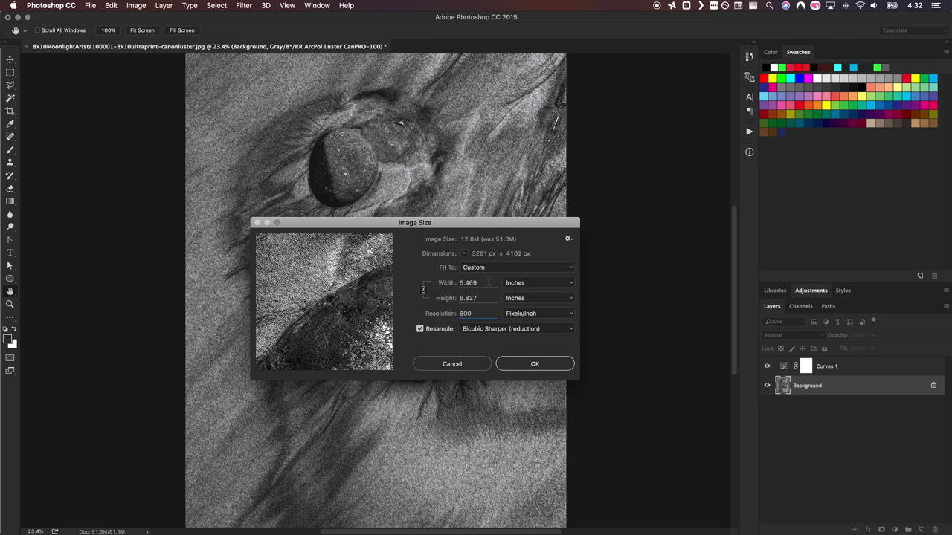
pyautogui.doubleClick(455, 283)
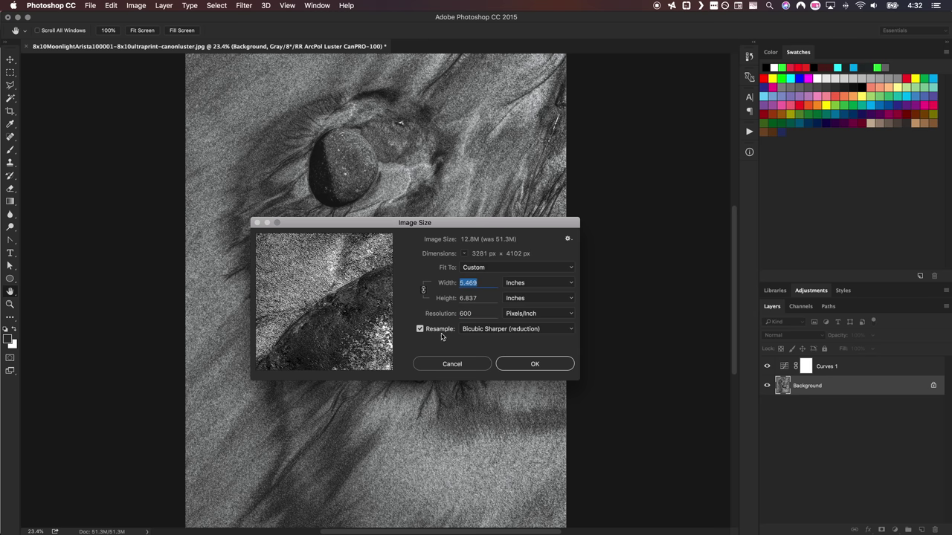
pyautogui.click(480, 329)
pyautogui.click(478, 291)
pyautogui.write('8')
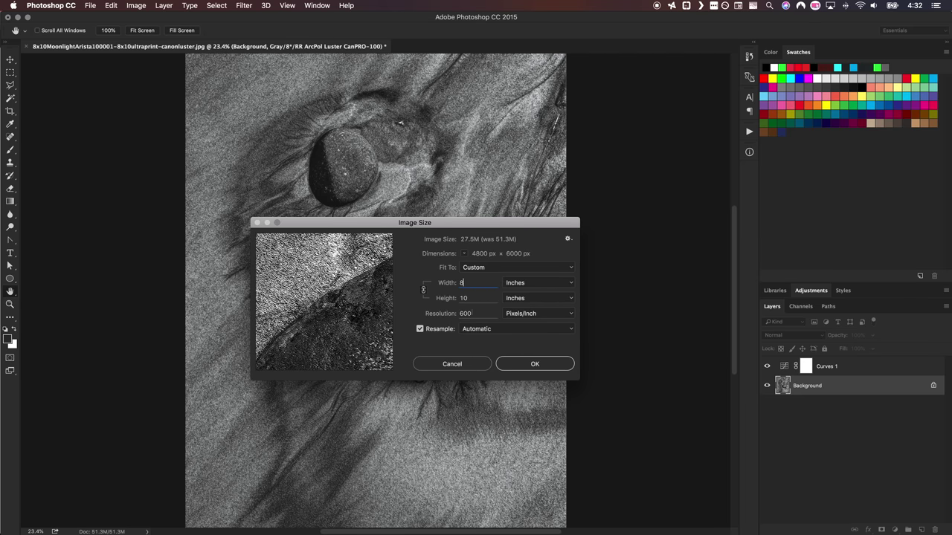
pyautogui.click(518, 365)
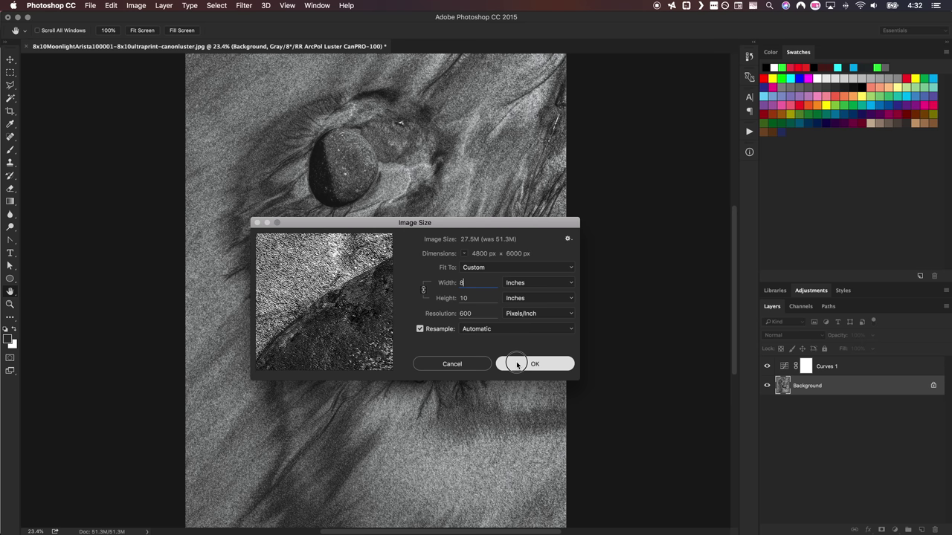
# With Resample on, set height to 10 in using Bicubic Sharper (reduction) and apply
pyautogui.click(420, 330)
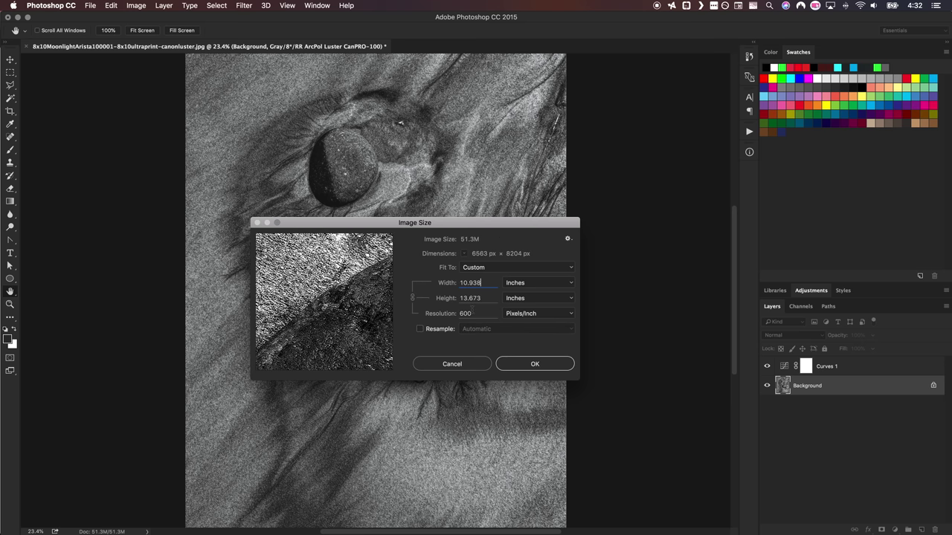
pyautogui.click(422, 329)
pyautogui.doubleClick(480, 298)
pyautogui.write('10')
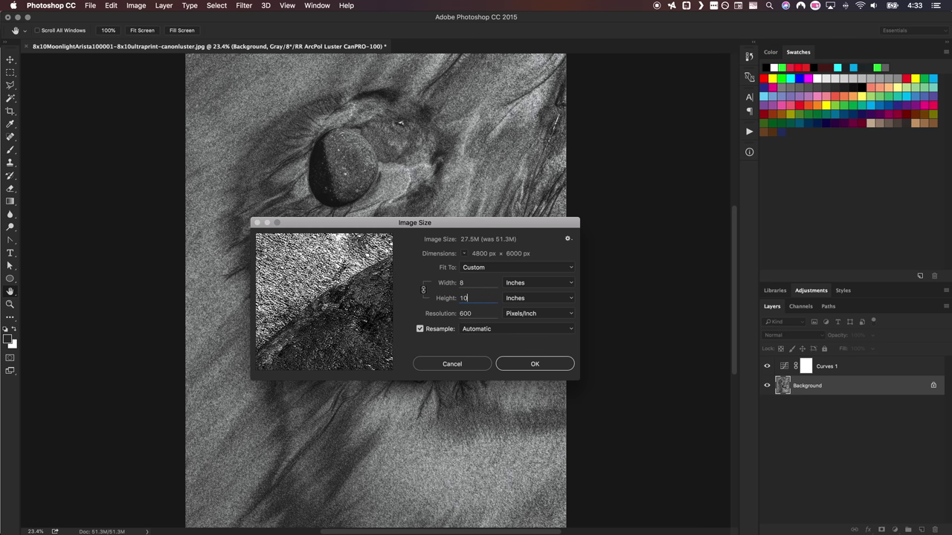
pyautogui.click(500, 331)
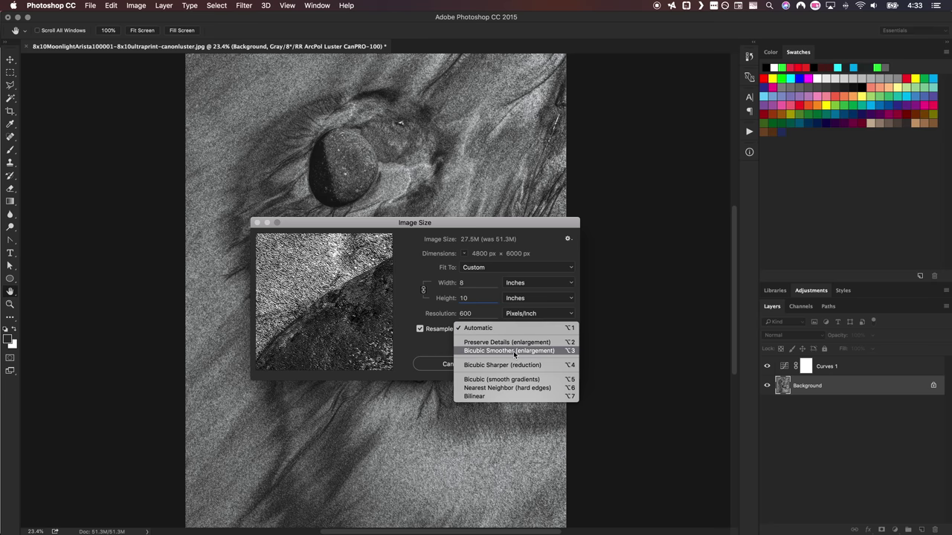
pyautogui.click(516, 364)
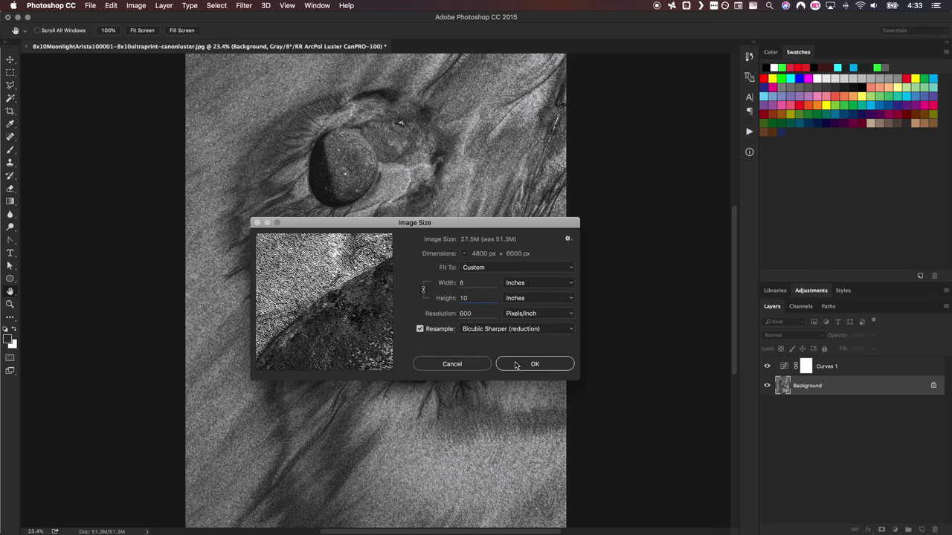
pyautogui.click(515, 365)
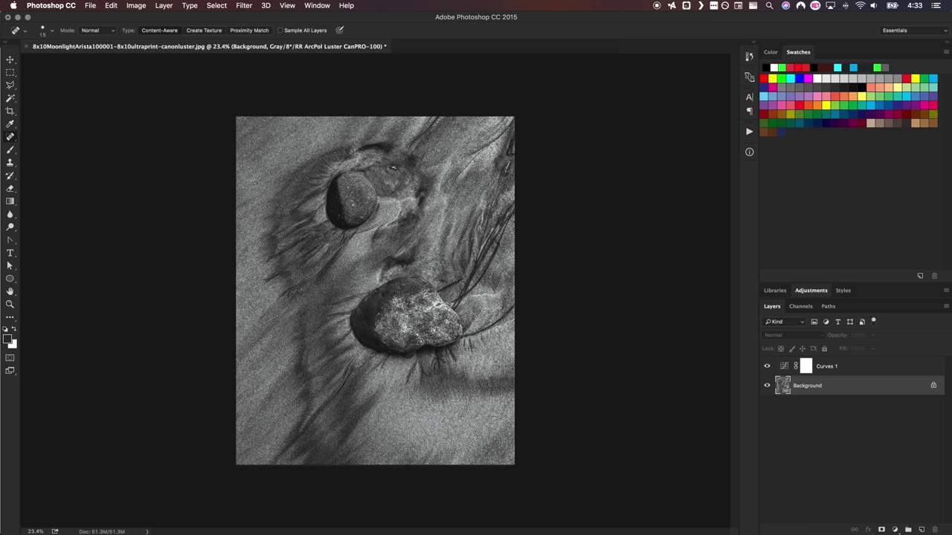
# Review the resampled image at 100%, then zoom out to see it whole
pyautogui.press('v')
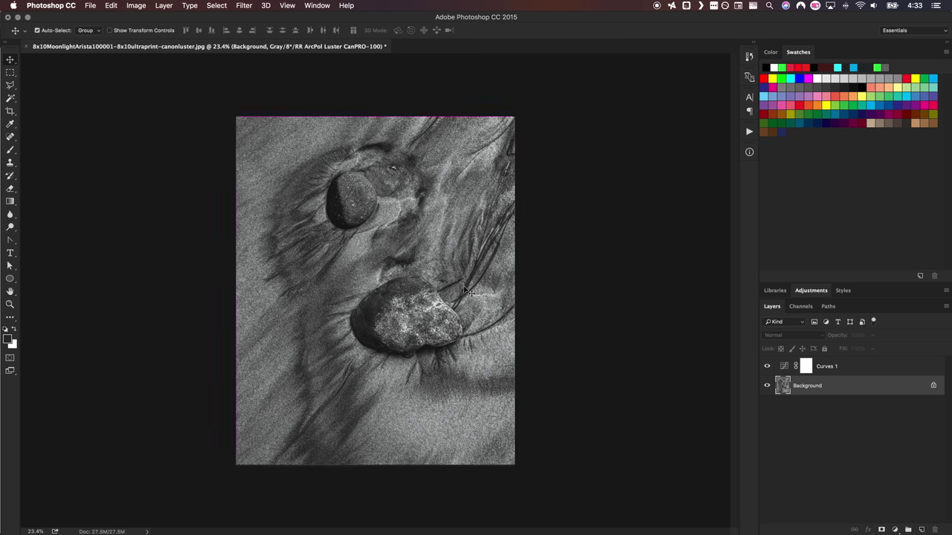
pyautogui.press('super+1')
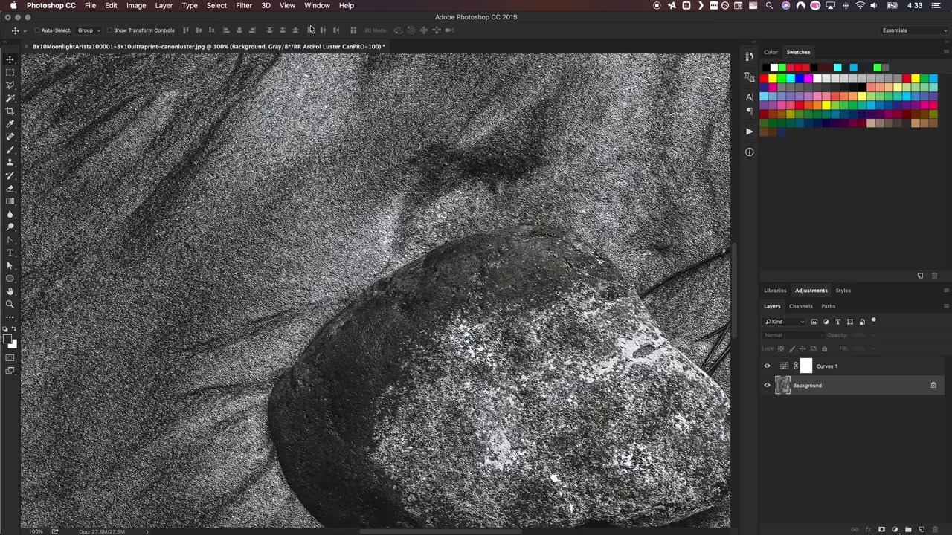
pyautogui.click(288, 5)
pyautogui.click(287, 5)
pyautogui.press('super+minus')
pyautogui.press('super+minus')
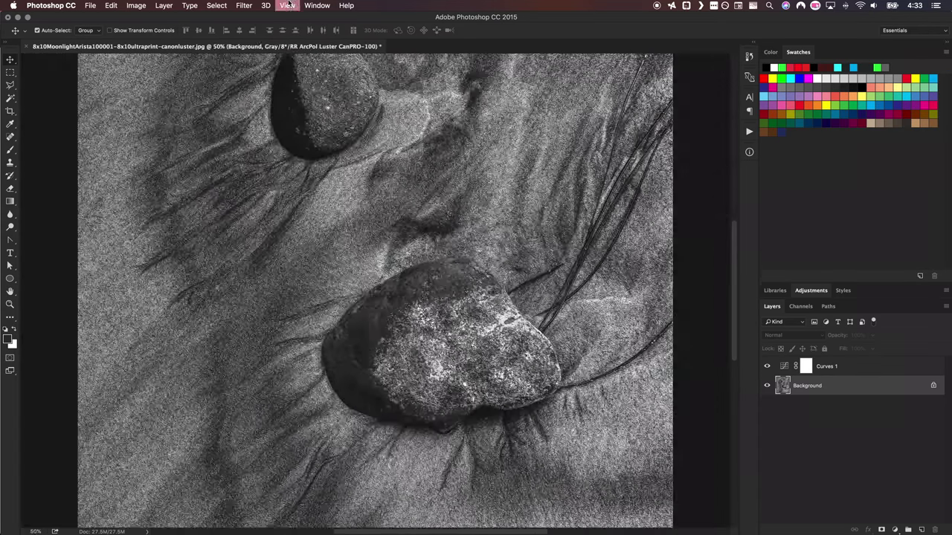
pyautogui.press('super+minus')
pyautogui.press('super+minus')
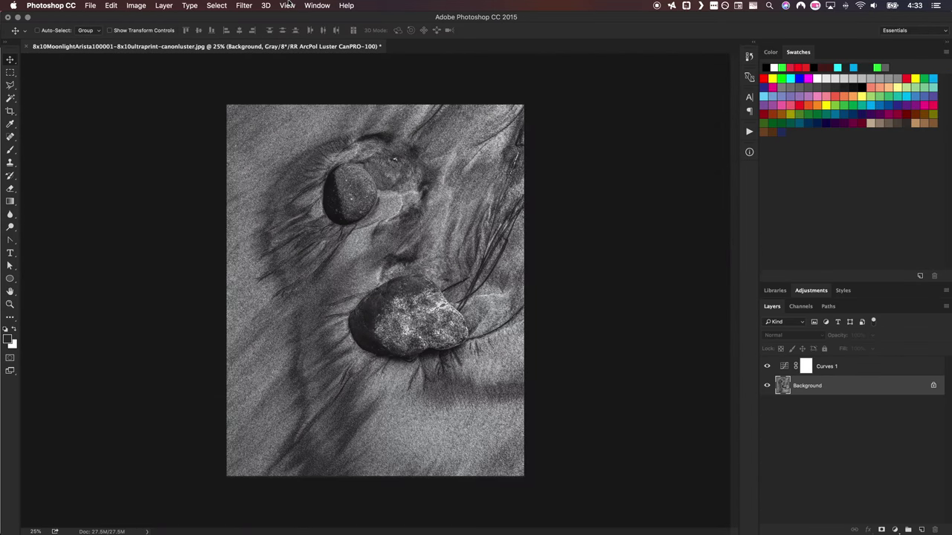
# Send the image to Canon Print Studio Pro with Photo Paper Plus Semi-gloss, rear tray, High quality
pyautogui.click(90, 6)
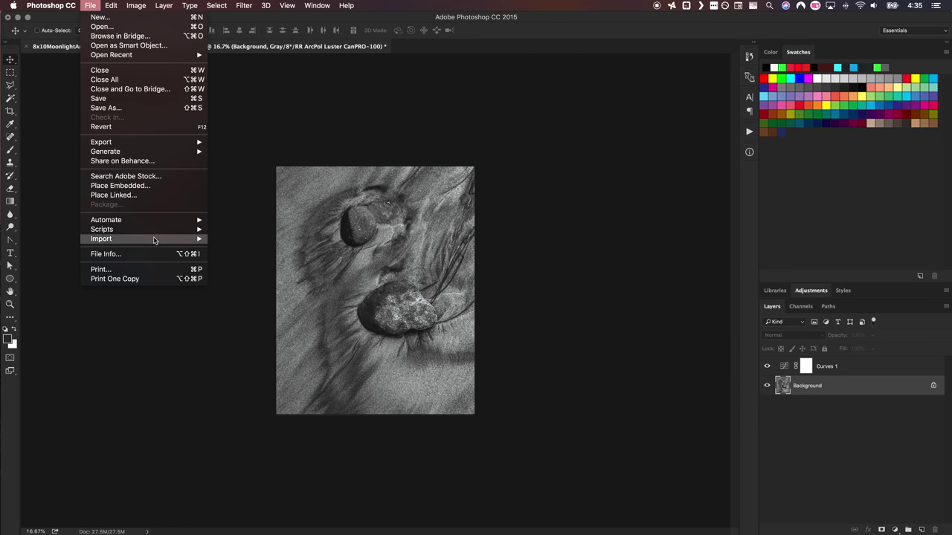
pyautogui.moveTo(186, 221)
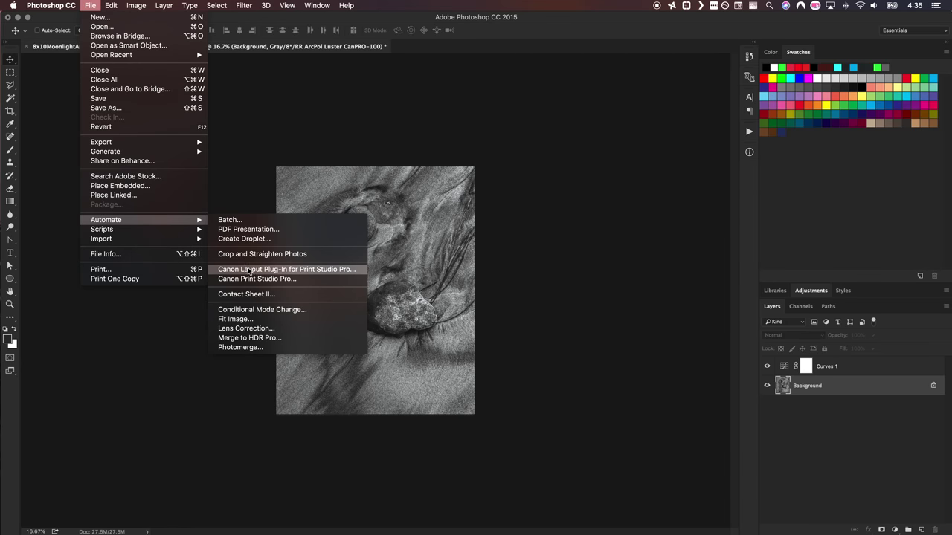
pyautogui.click(250, 279)
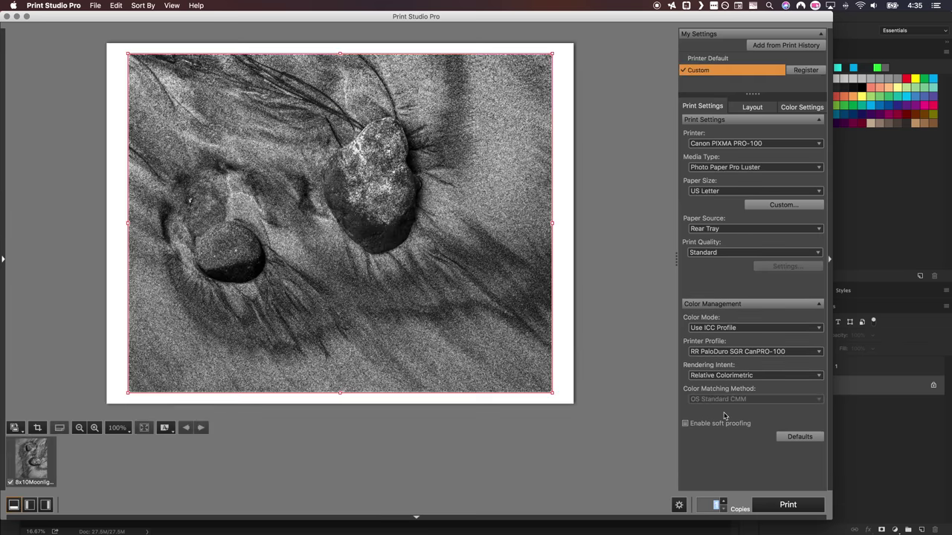
pyautogui.click(738, 168)
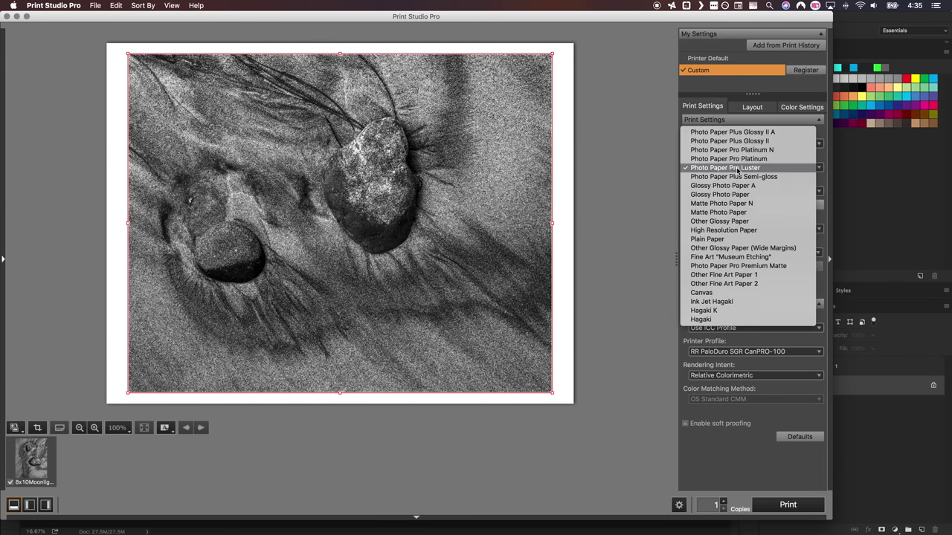
pyautogui.click(782, 177)
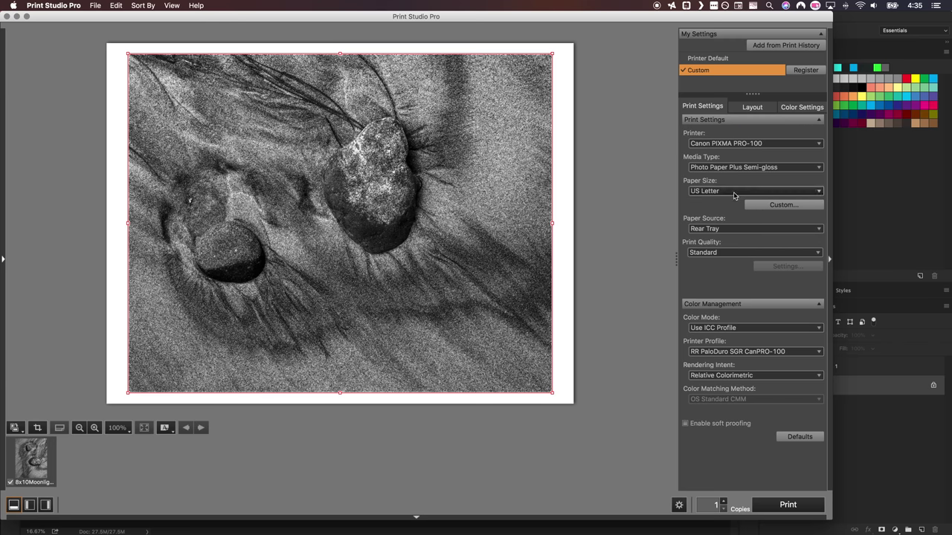
pyautogui.click(715, 230)
pyautogui.click(715, 230)
pyautogui.click(715, 253)
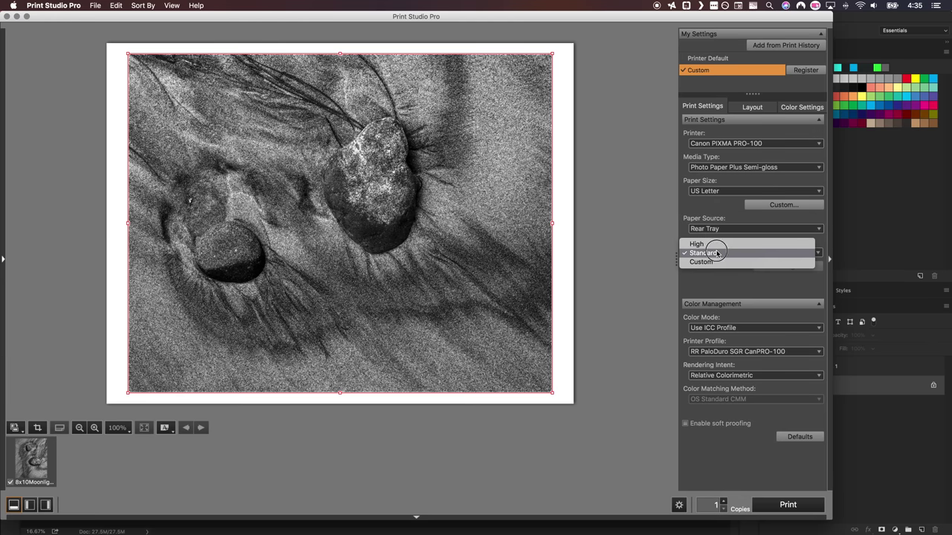
pyautogui.click(715, 243)
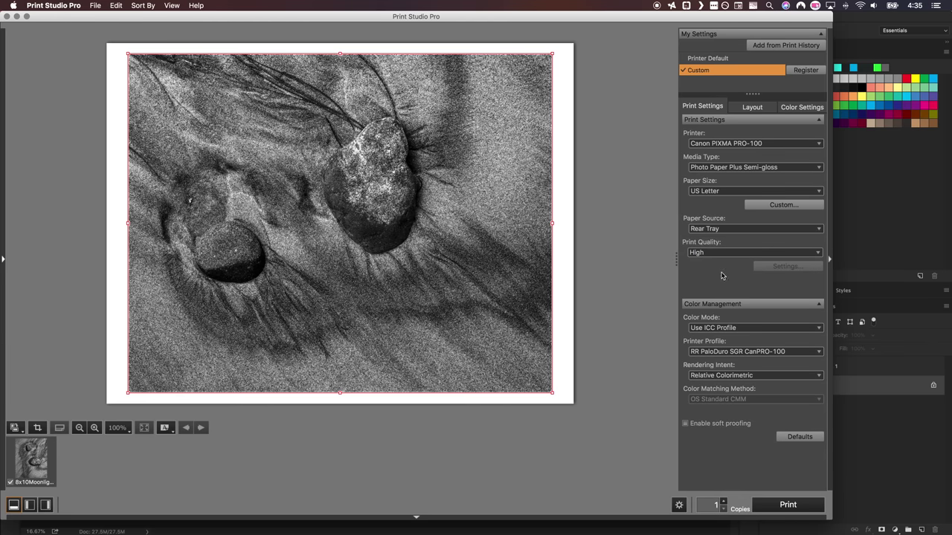
# Choose the RR ArcPol Luster CanPRO-100 printer profile, enable soft proofing, and print
pyautogui.click(724, 328)
pyautogui.click(744, 332)
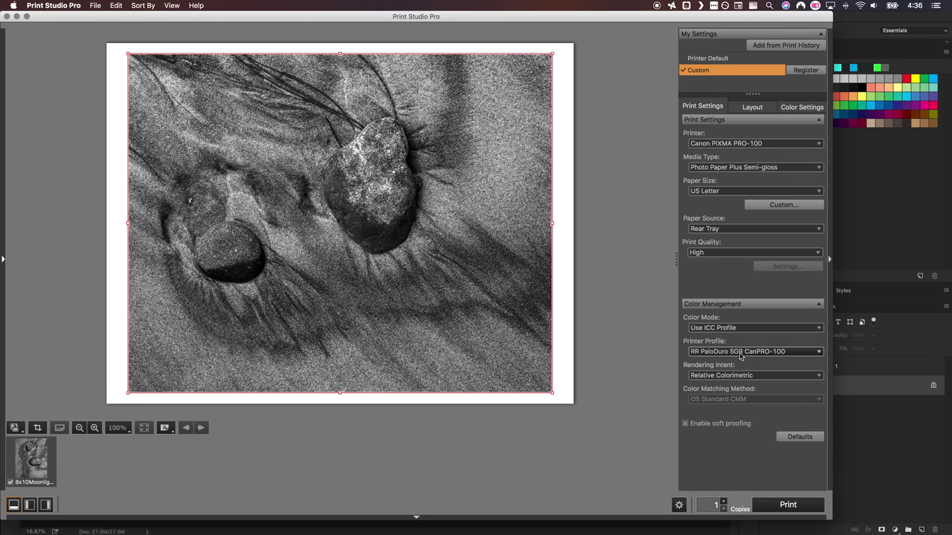
pyautogui.click(738, 353)
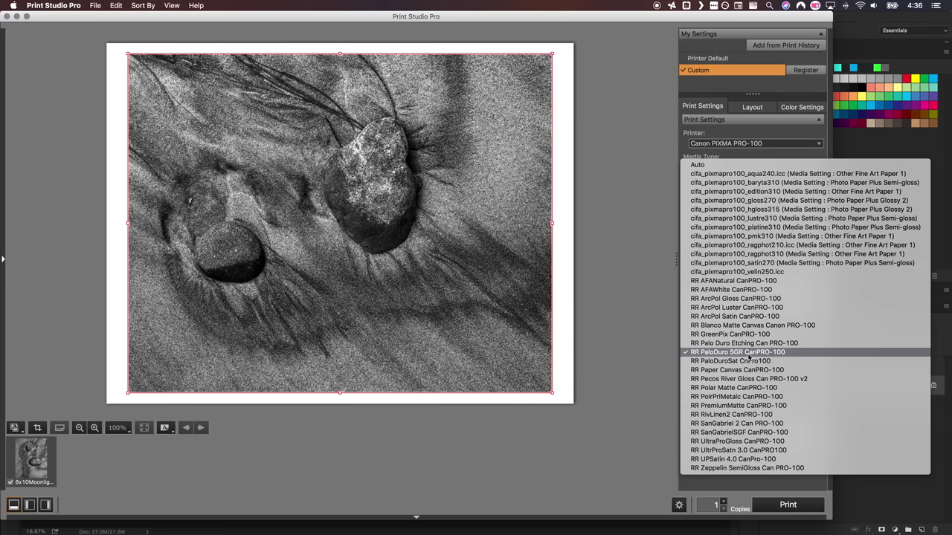
pyautogui.click(787, 308)
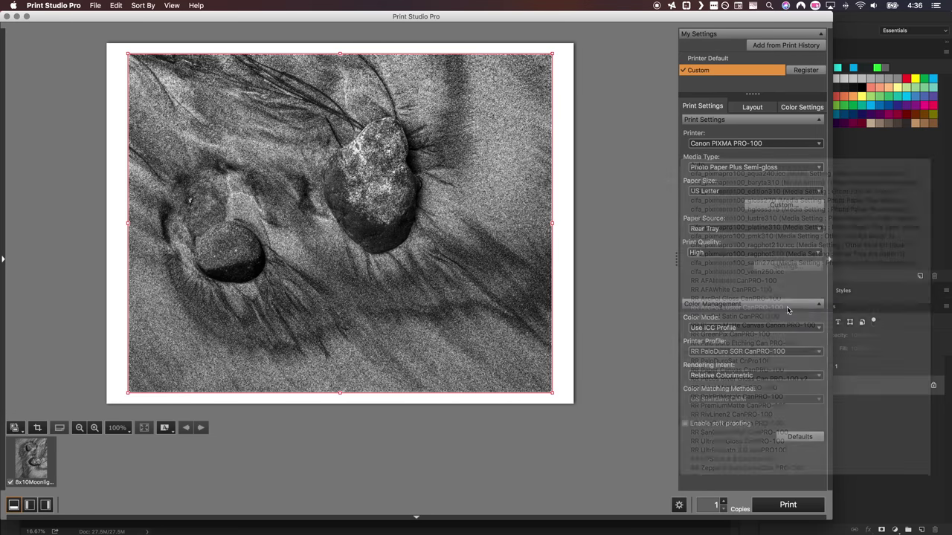
pyautogui.click(752, 376)
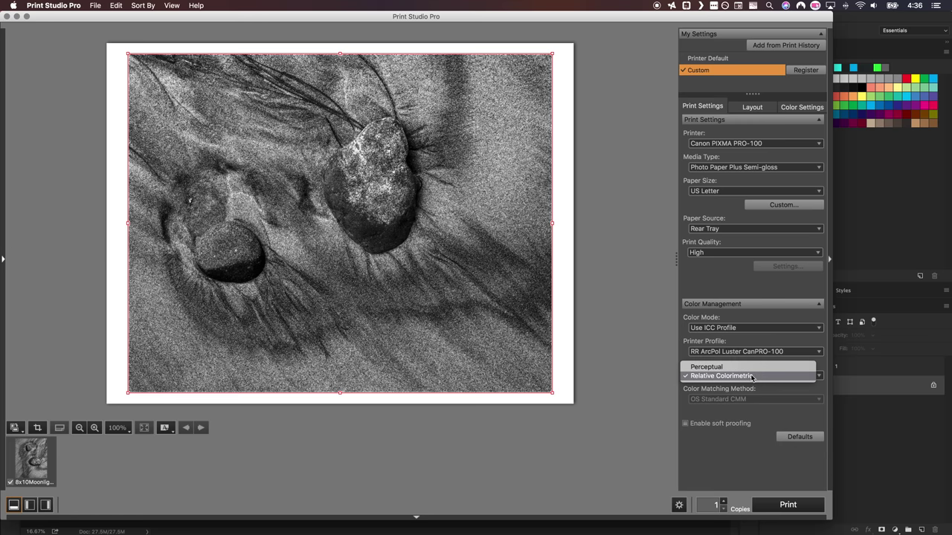
pyautogui.click(749, 383)
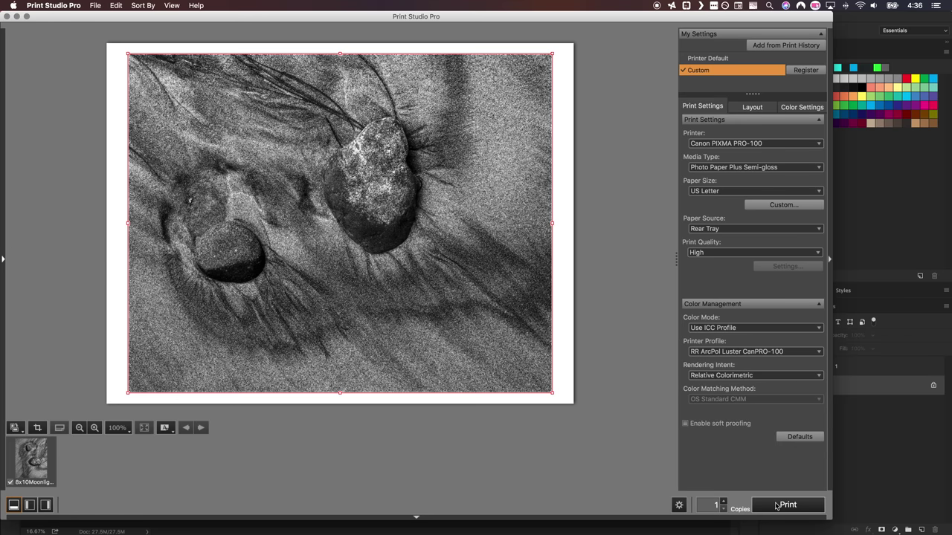
pyautogui.click(685, 425)
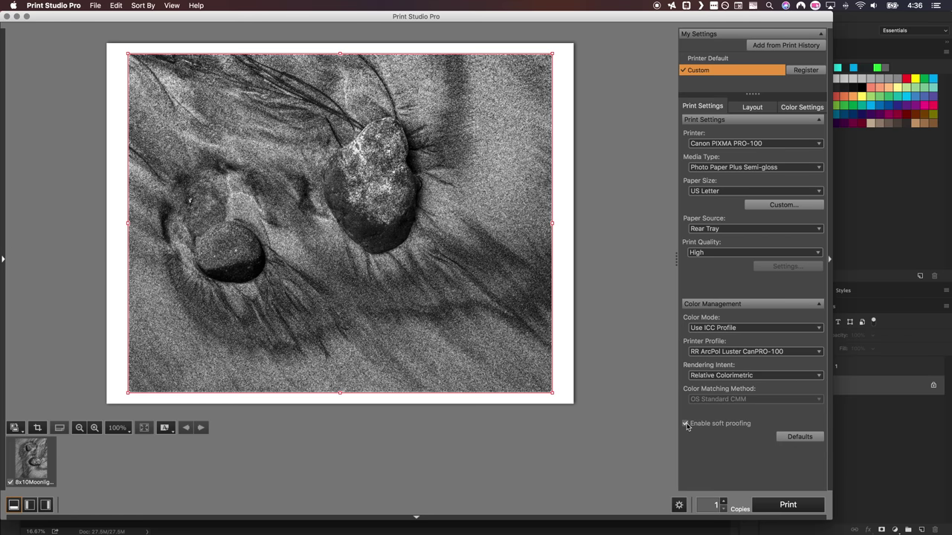
pyautogui.click(774, 508)
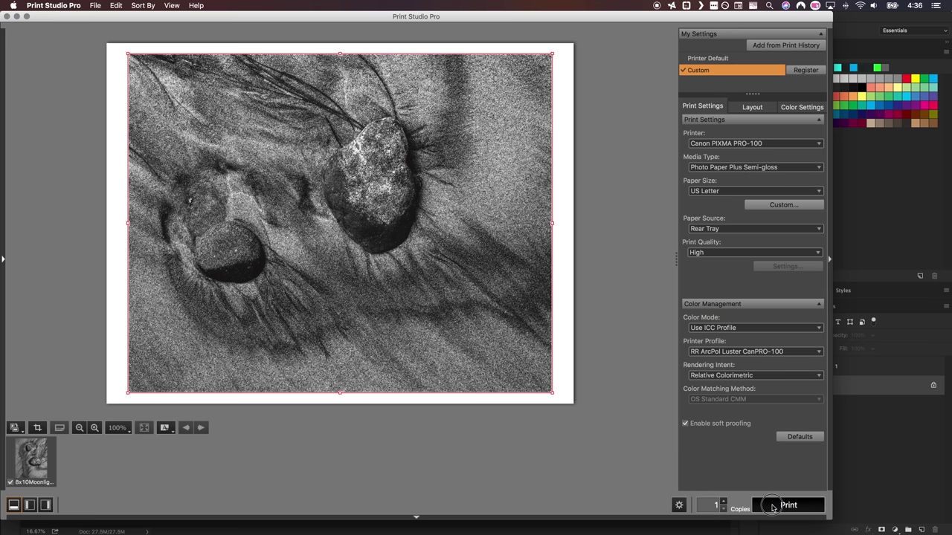